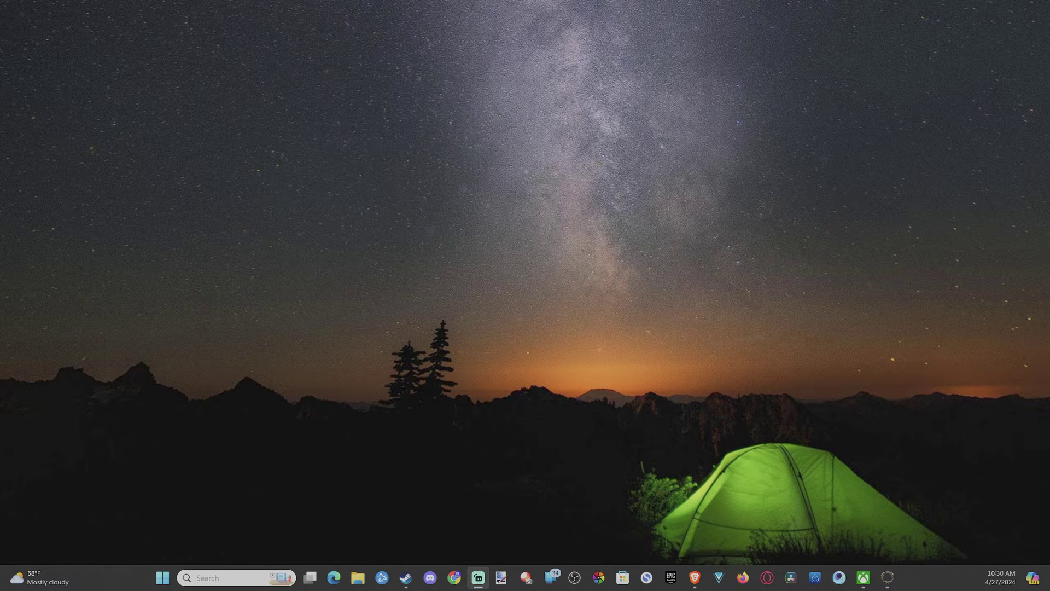
Switch to the Brave browser and open the Minion - Premier AddOn Management site from the "minion add on" search results.
{"action": "left_click", "coordinate": [695, 578]}
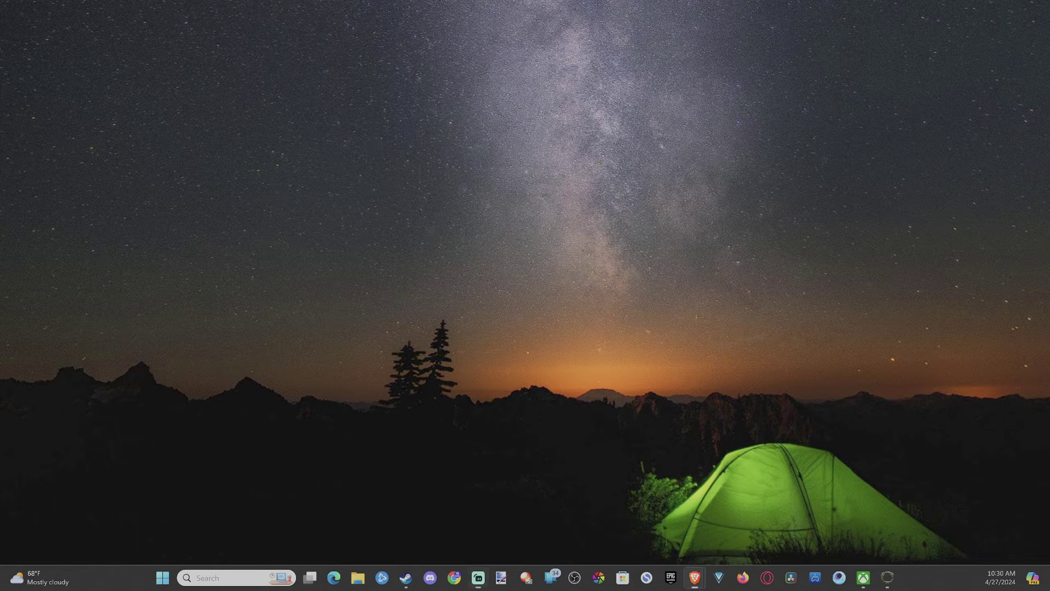
{"action": "left_click_drag", "start_coordinate": [530, 137], "coordinate": [365, 14]}
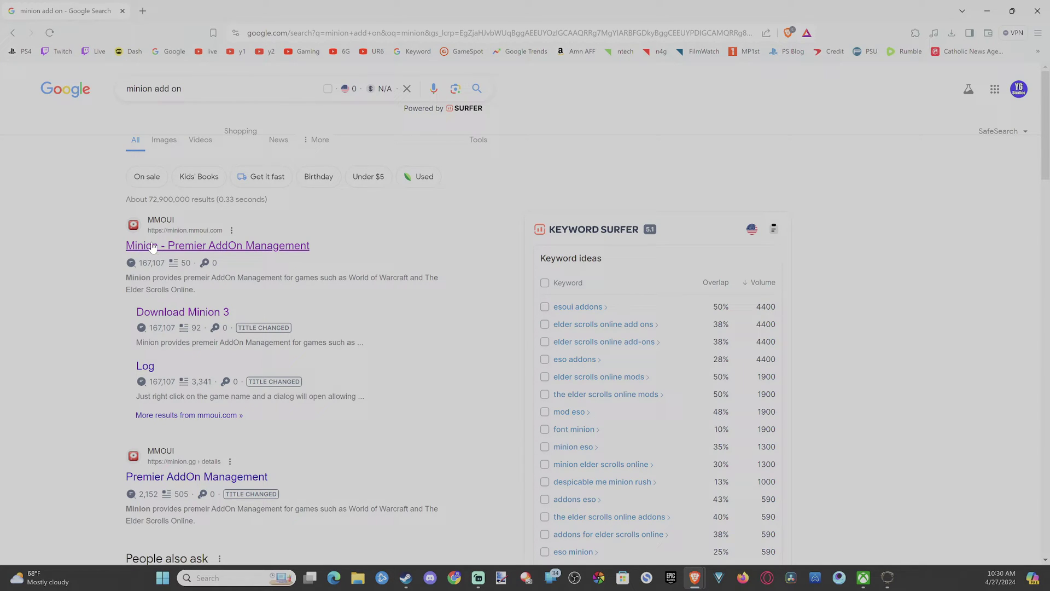
{"action": "left_click", "coordinate": [170, 248]}
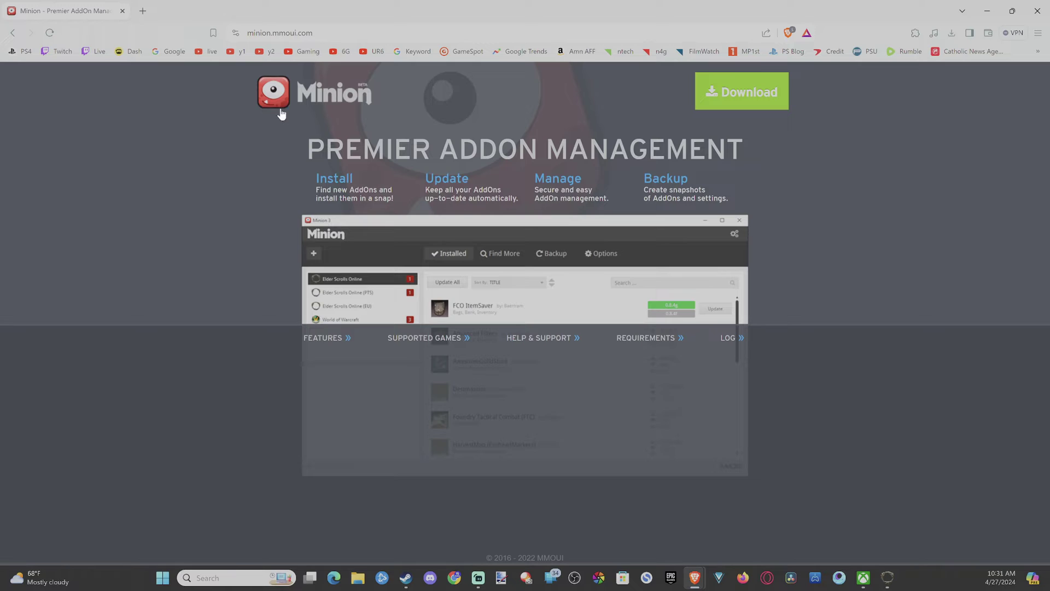
{"action": "left_click", "coordinate": [269, 34]}
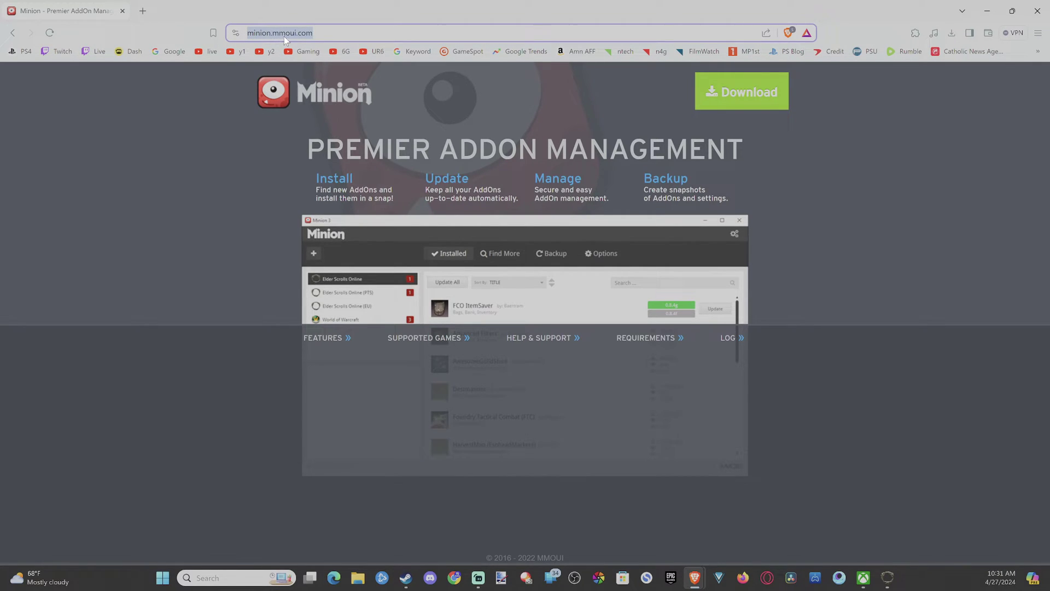
{"action": "left_click", "coordinate": [190, 179]}
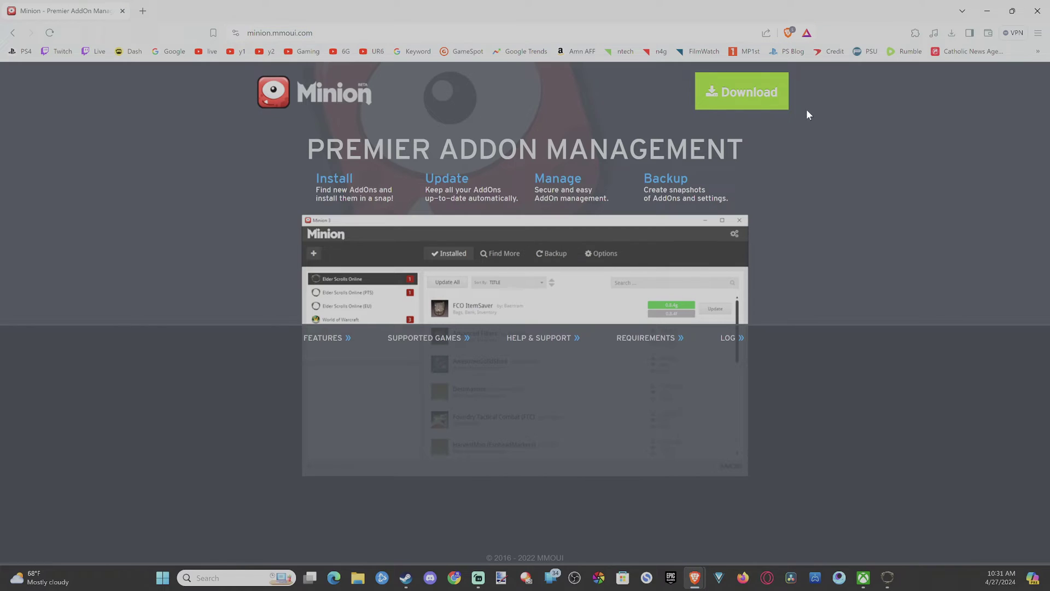
Download the 64-bit Windows installer of Minion 3 and save it in Downloads as Minion3.0.12 (1).
{"action": "left_click", "coordinate": [763, 92]}
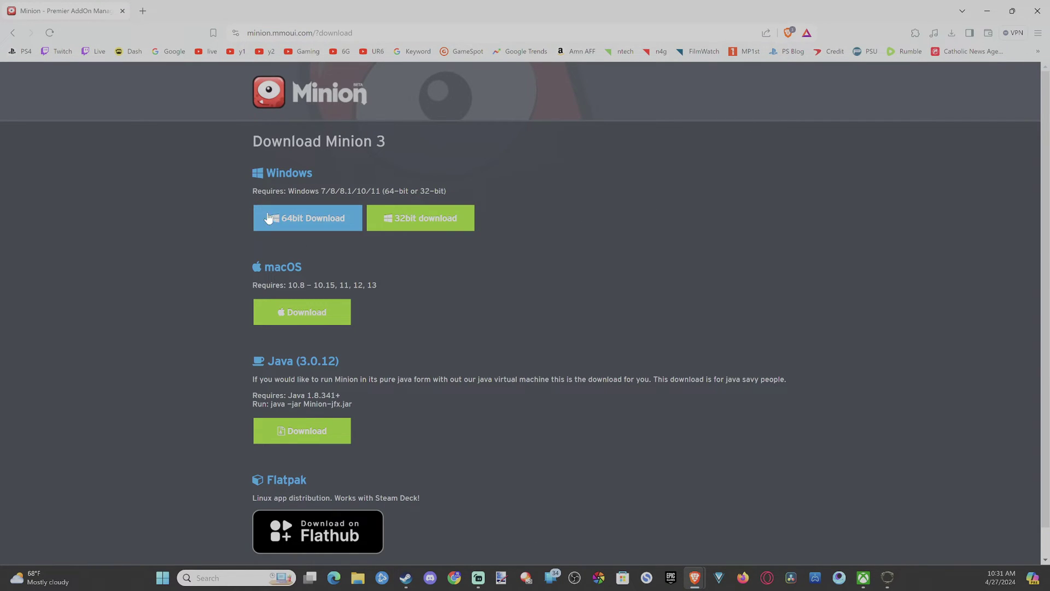
{"action": "left_click", "coordinate": [291, 224]}
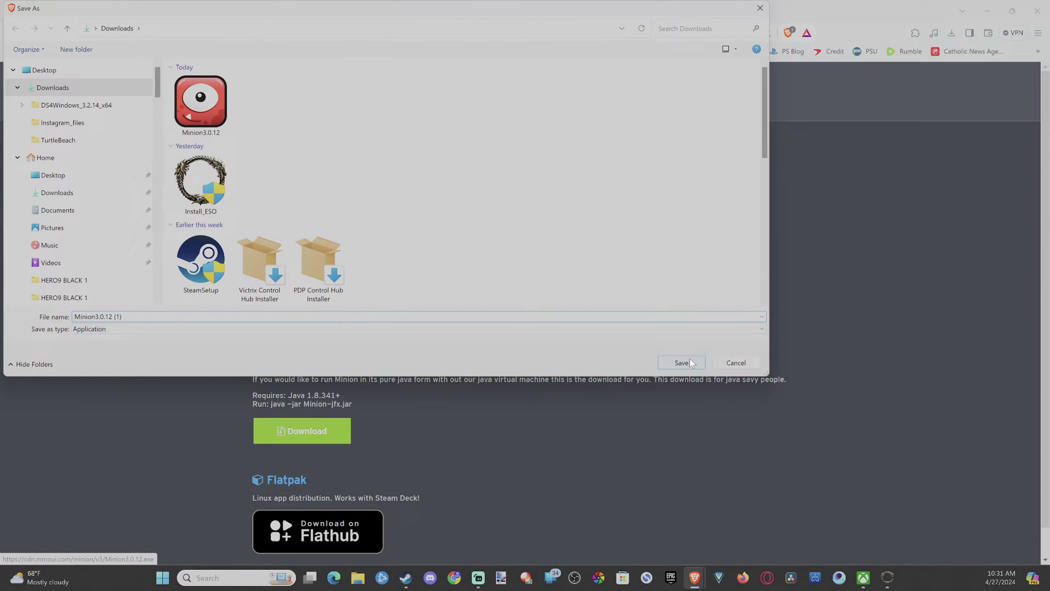
{"action": "left_click", "coordinate": [690, 359]}
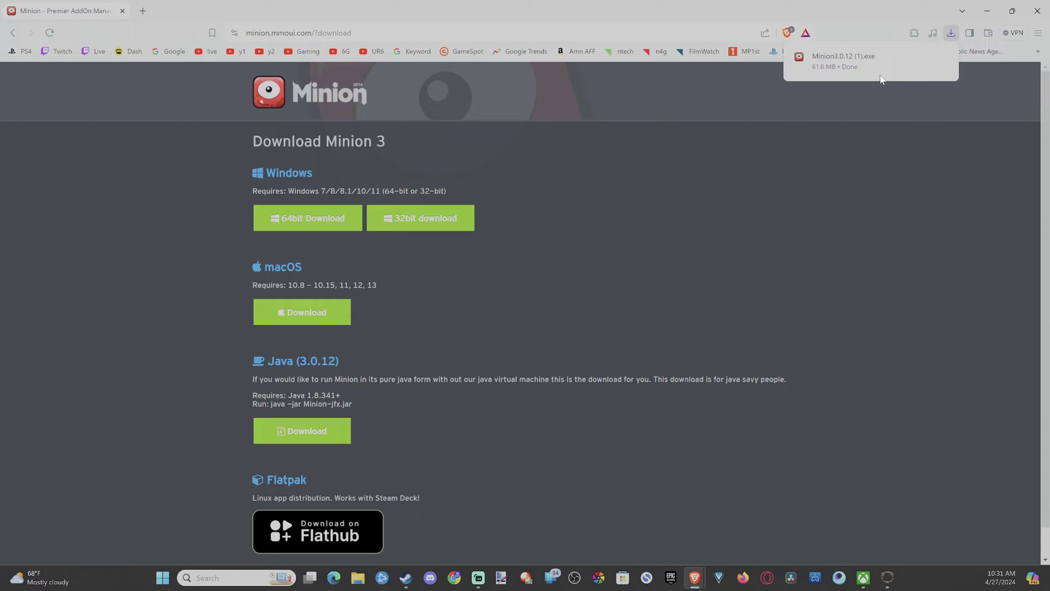
Run the downloaded Minion installer, agree to install Minion, and minimize the browser behind the setup wizard.
{"action": "left_click", "coordinate": [866, 68]}
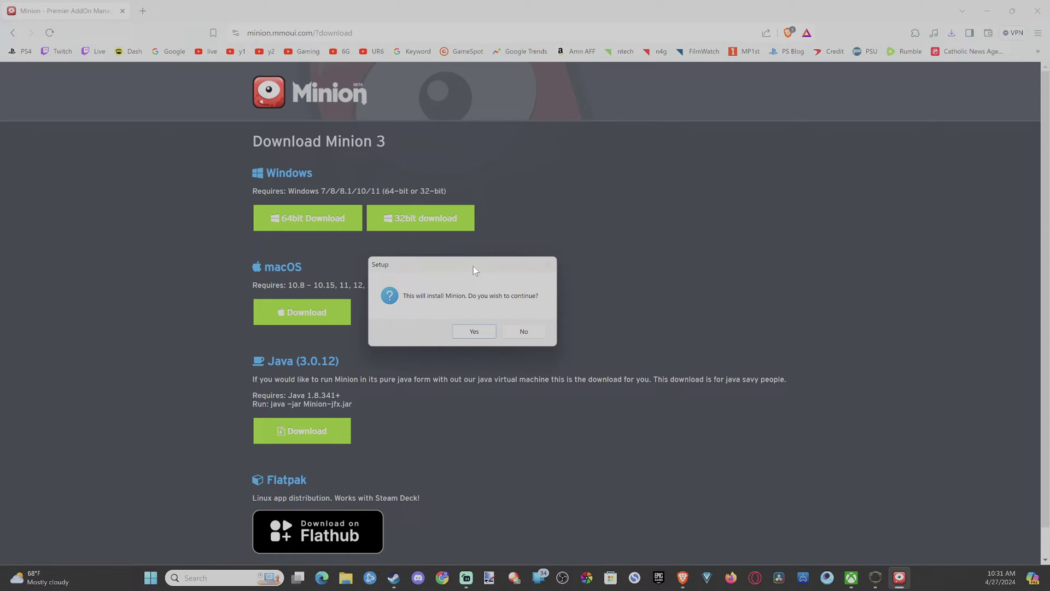
{"action": "left_click", "coordinate": [475, 333]}
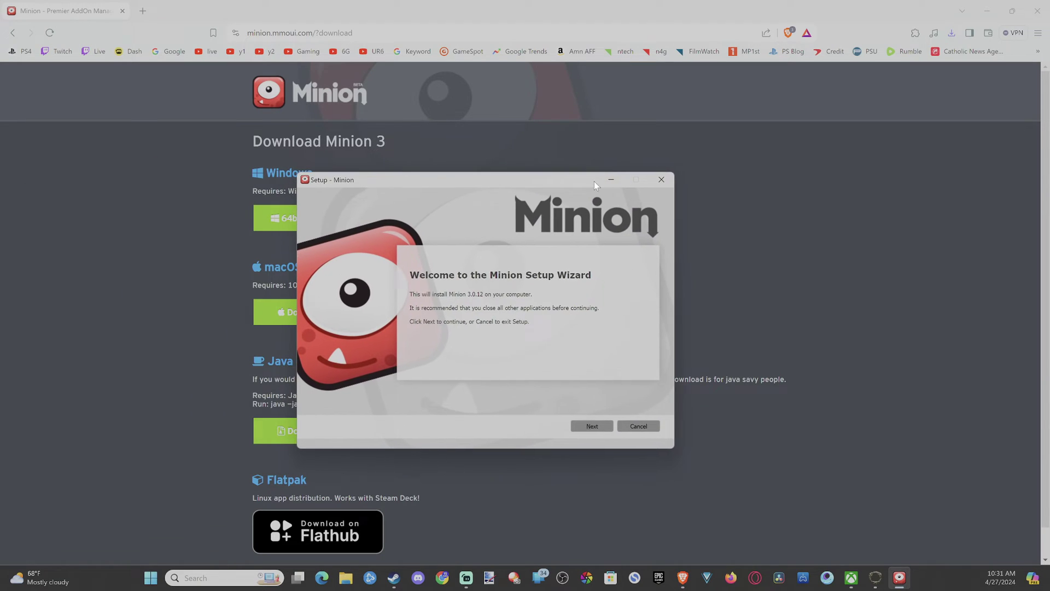
{"action": "double_click", "coordinate": [968, 10]}
{"action": "left_click", "coordinate": [969, 41]}
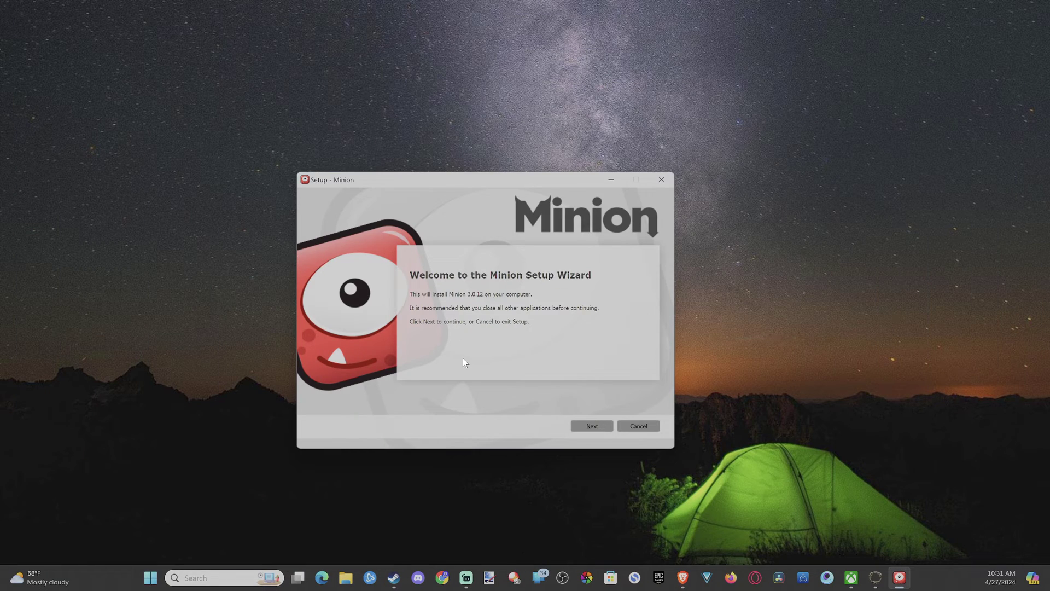
Install Minion with the default destination and the Good Game Mods LLC Start Menu folder, then finish setup with Launch Minion enabled.
{"action": "left_click", "coordinate": [598, 428]}
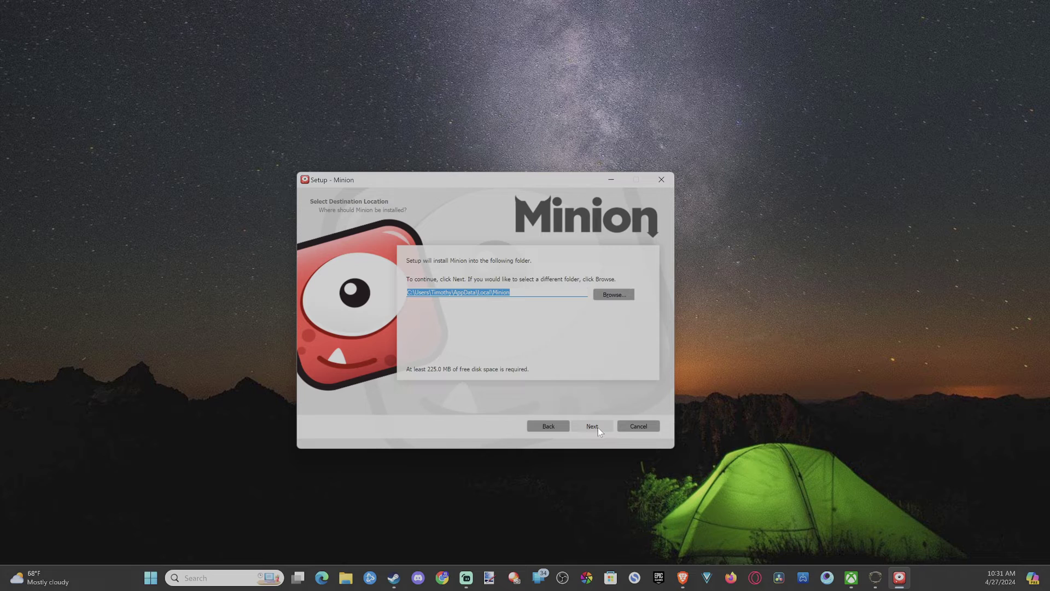
{"action": "left_click", "coordinate": [598, 427]}
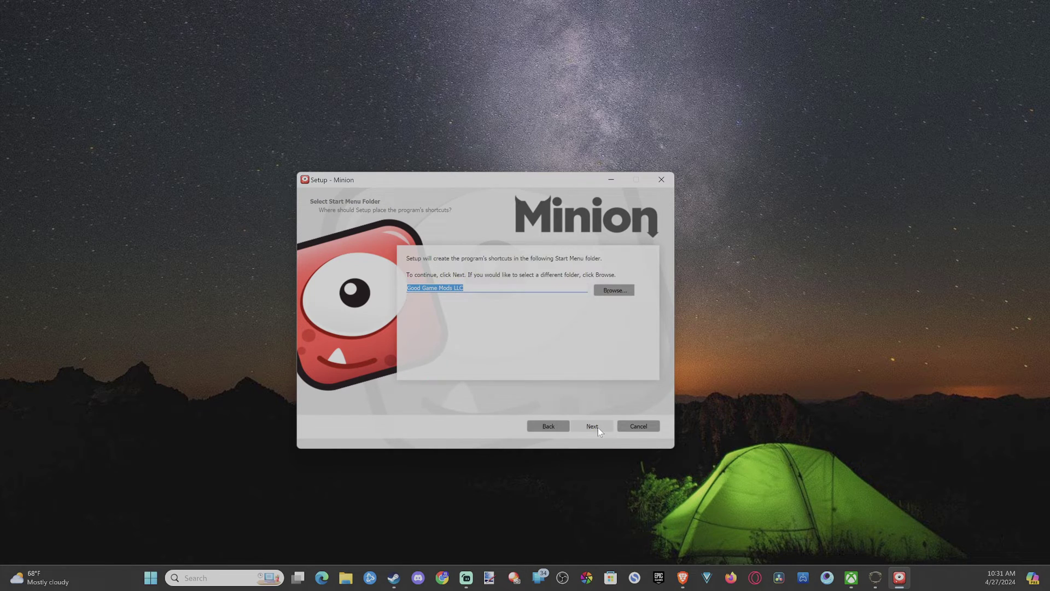
{"action": "left_click", "coordinate": [598, 428]}
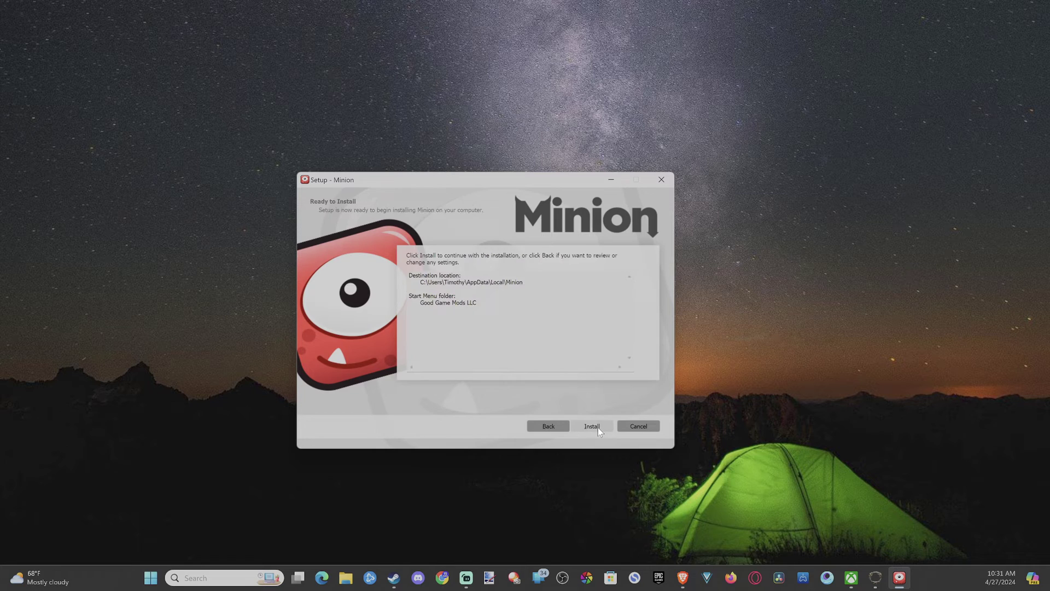
{"action": "left_click", "coordinate": [592, 426]}
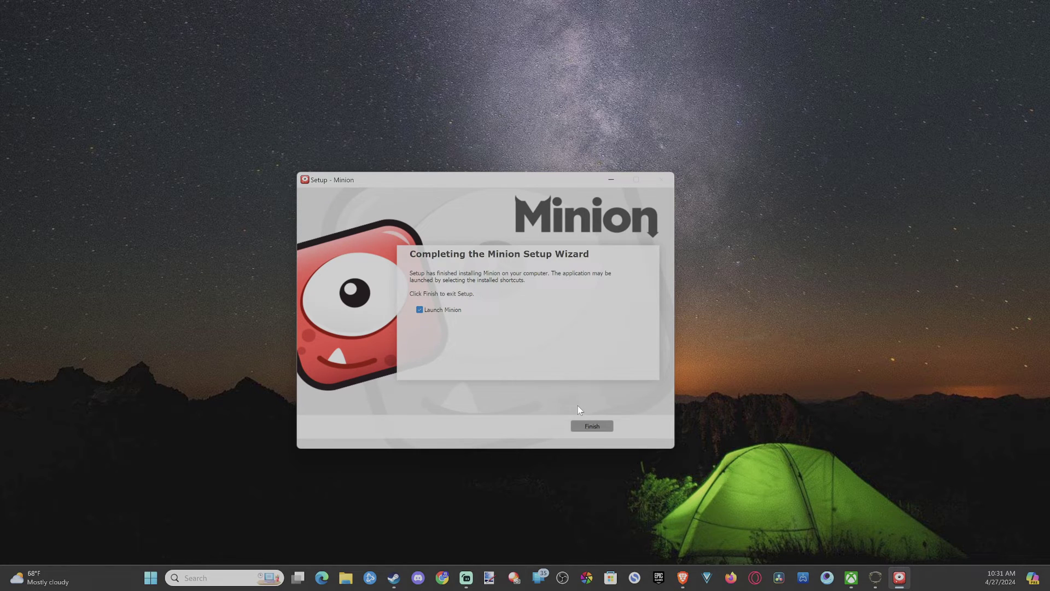
{"action": "left_click", "coordinate": [590, 428]}
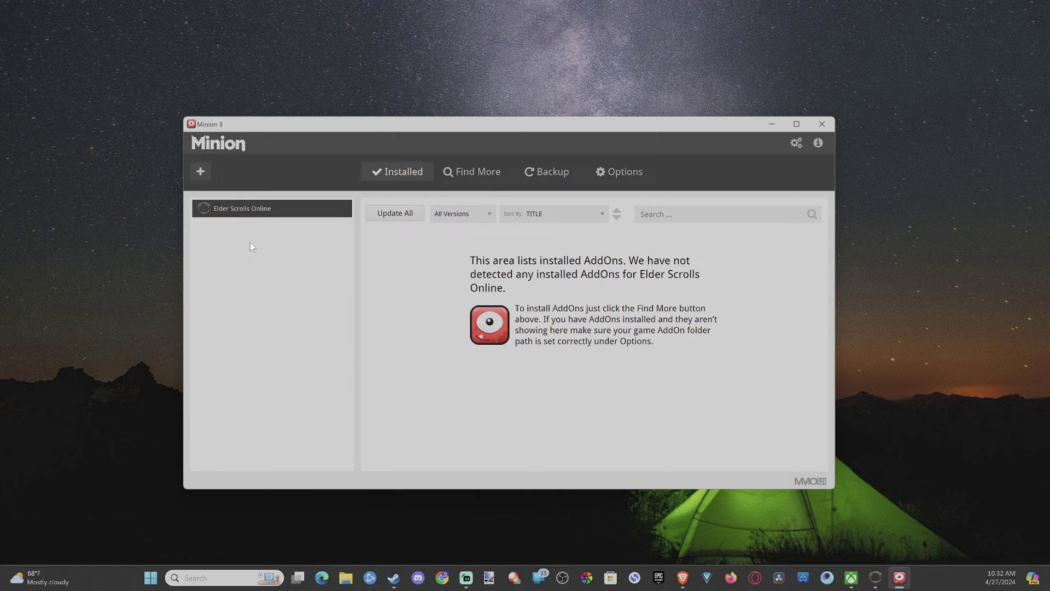
Try to add Elder Scrolls Online as a game using the AddOns folder in Documents > Elder Scrolls Online > live, then close the game selection.
{"action": "left_click", "coordinate": [200, 171]}
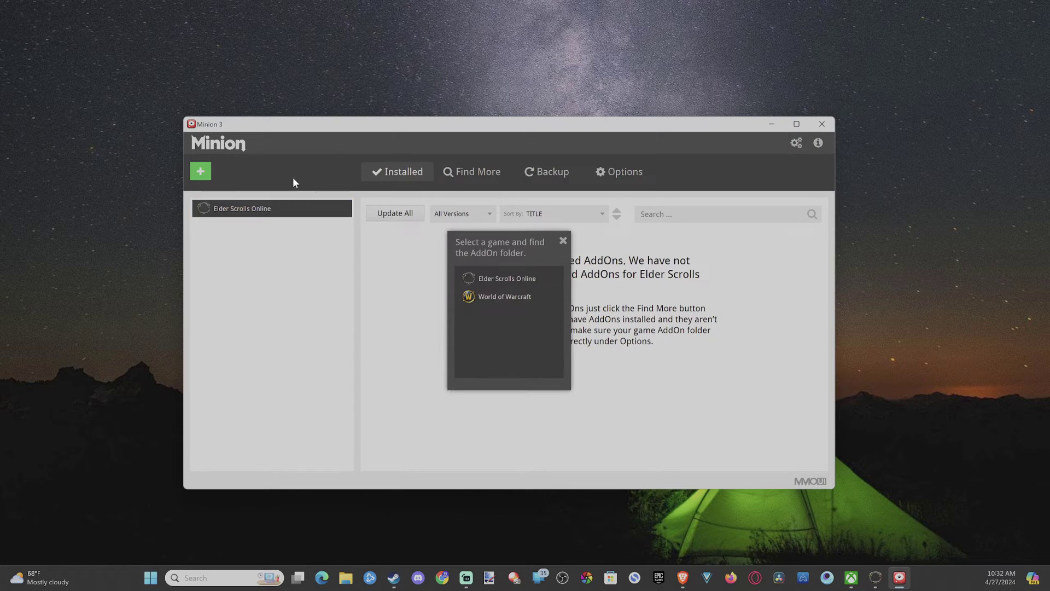
{"action": "left_click", "coordinate": [487, 281]}
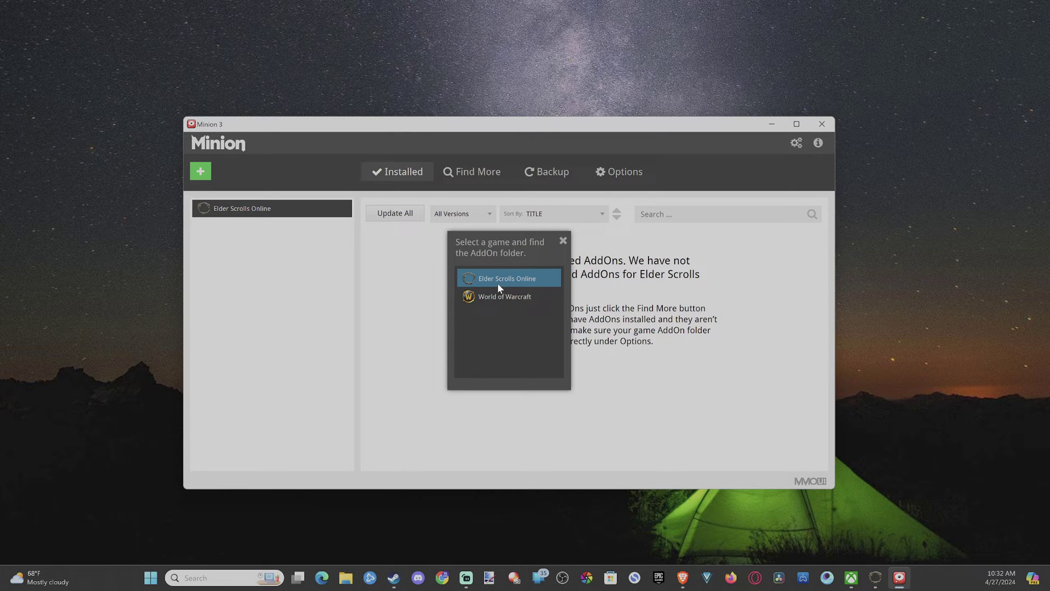
{"action": "left_click", "coordinate": [497, 284]}
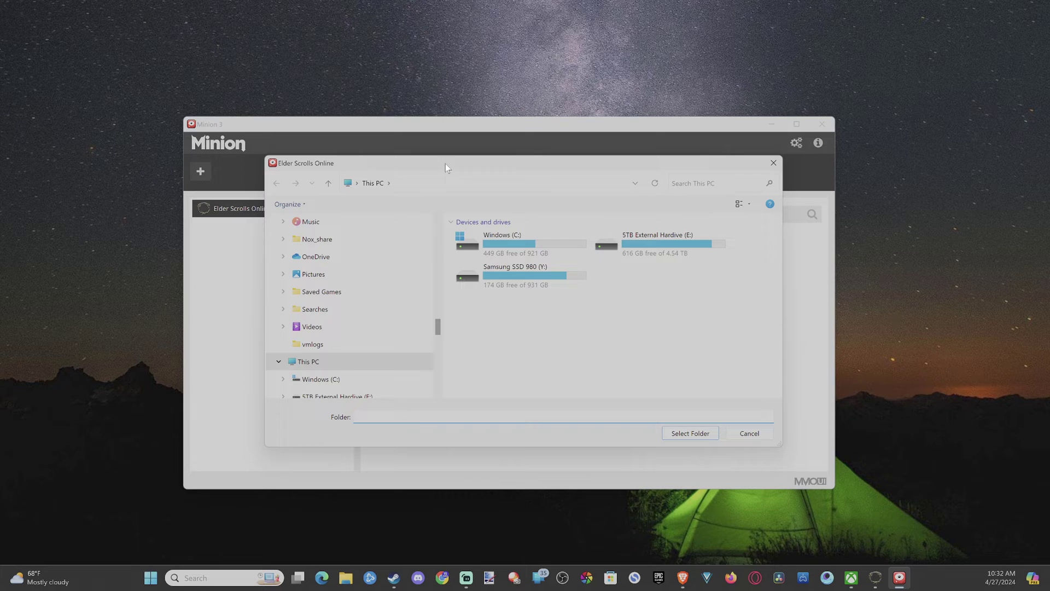
{"action": "left_click_drag", "start_coordinate": [438, 328], "coordinate": [438, 221]}
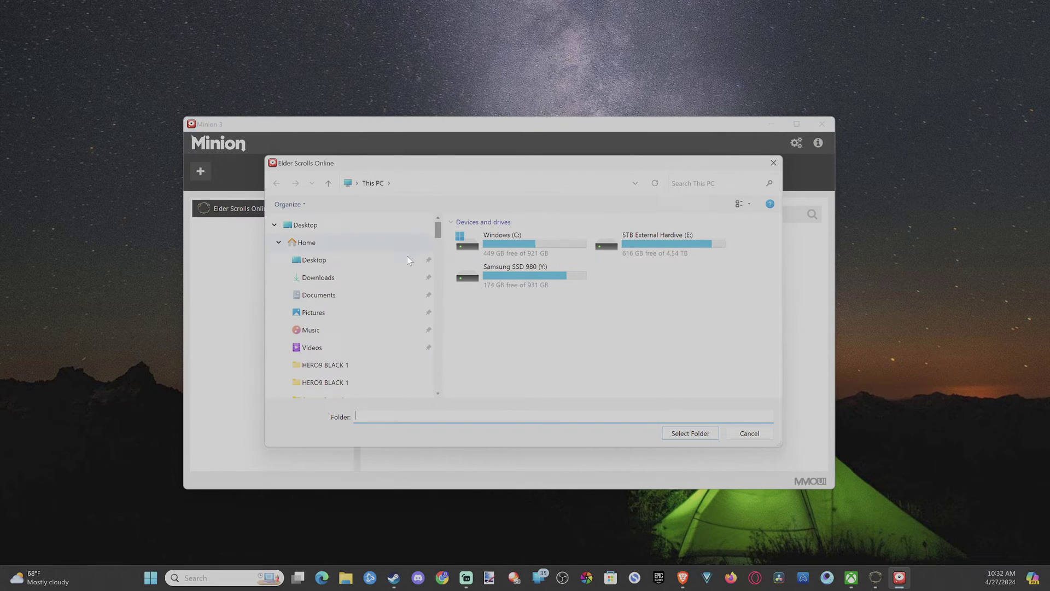
{"action": "left_click", "coordinate": [340, 296]}
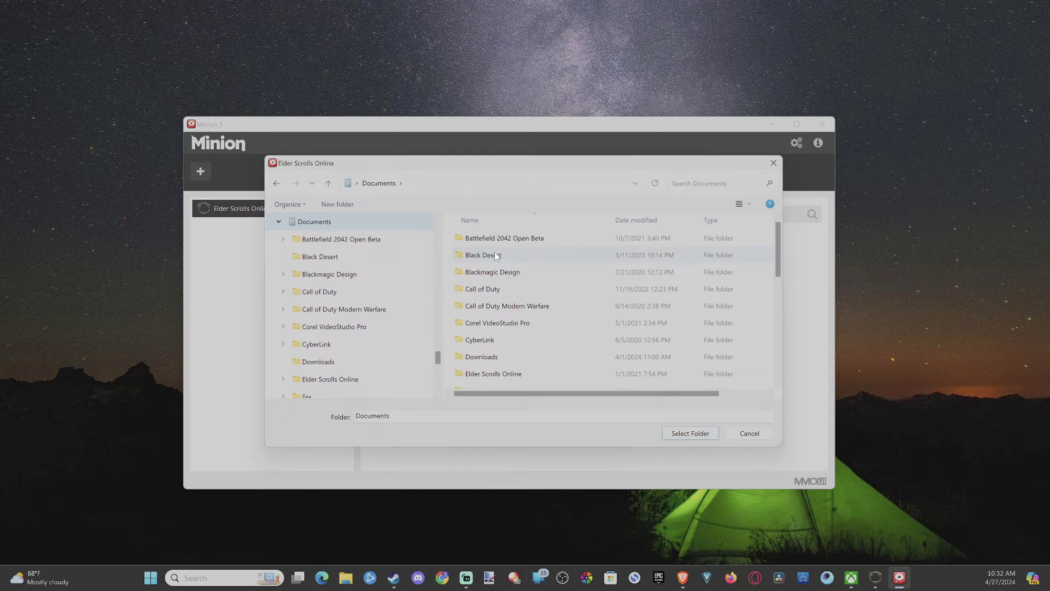
{"action": "scroll", "coordinate": [518, 332], "scroll_direction": "down", "scroll_amount": 1}
{"action": "double_click", "coordinate": [516, 332]}
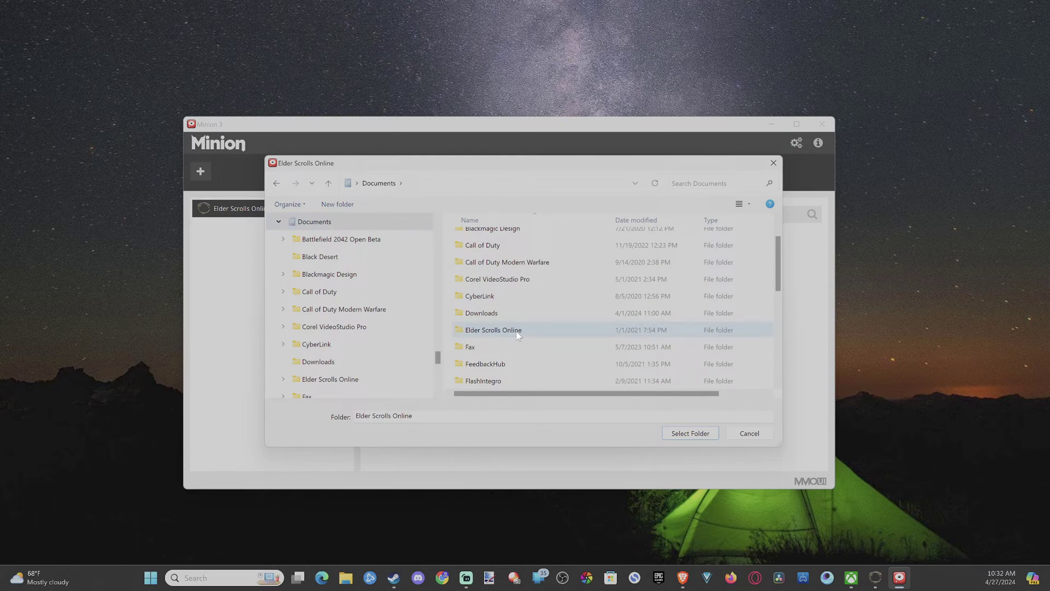
{"action": "double_click", "coordinate": [493, 241]}
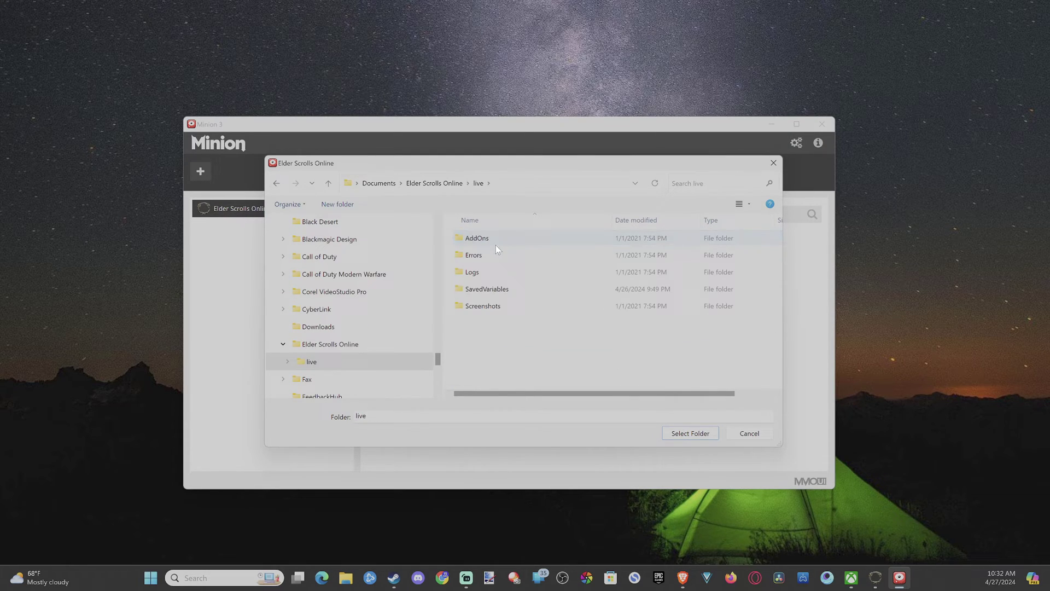
{"action": "left_click", "coordinate": [476, 239]}
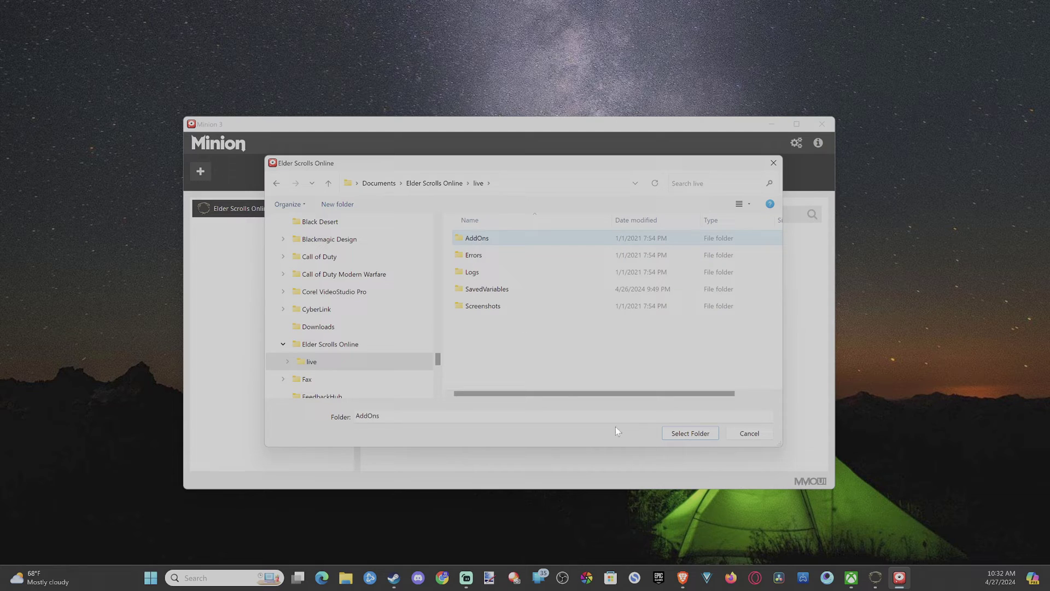
{"action": "left_click", "coordinate": [689, 434]}
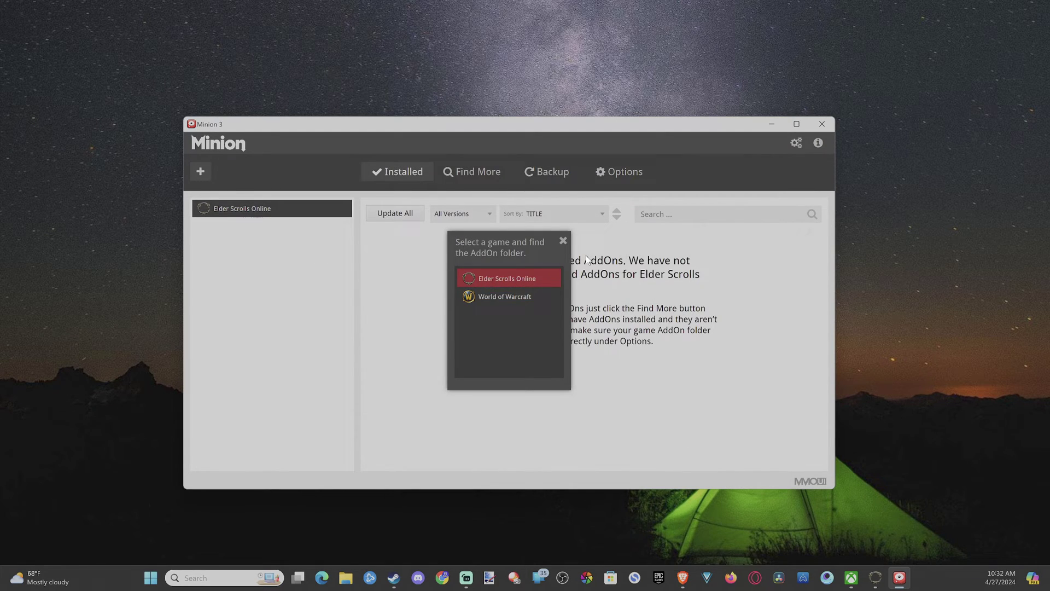
{"action": "left_click", "coordinate": [563, 240]}
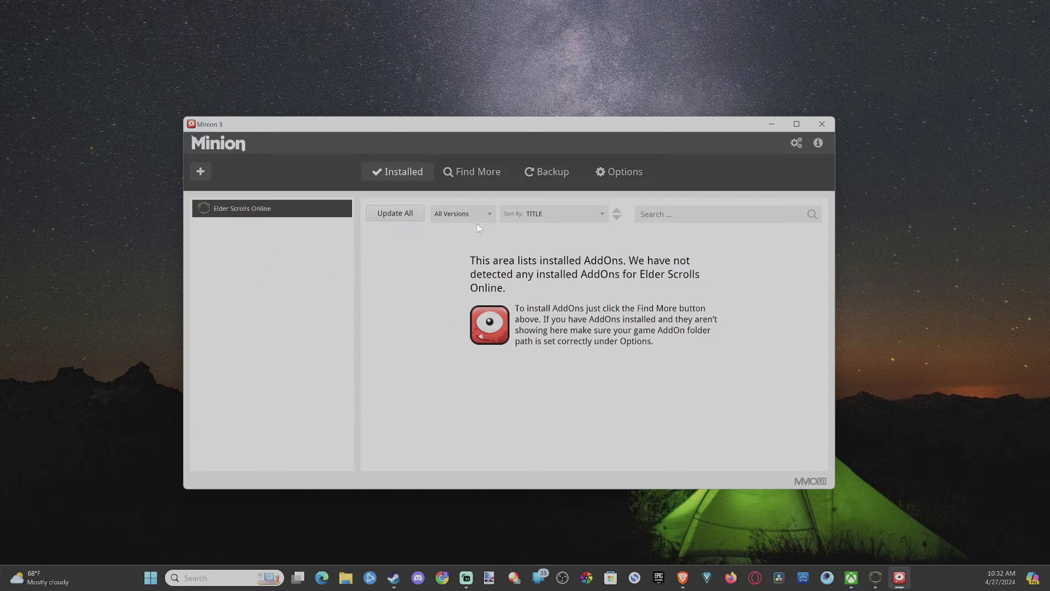
Open the catalogue of available Elder Scrolls Online add-ons and sort it by downloads.
{"action": "left_click", "coordinate": [468, 174]}
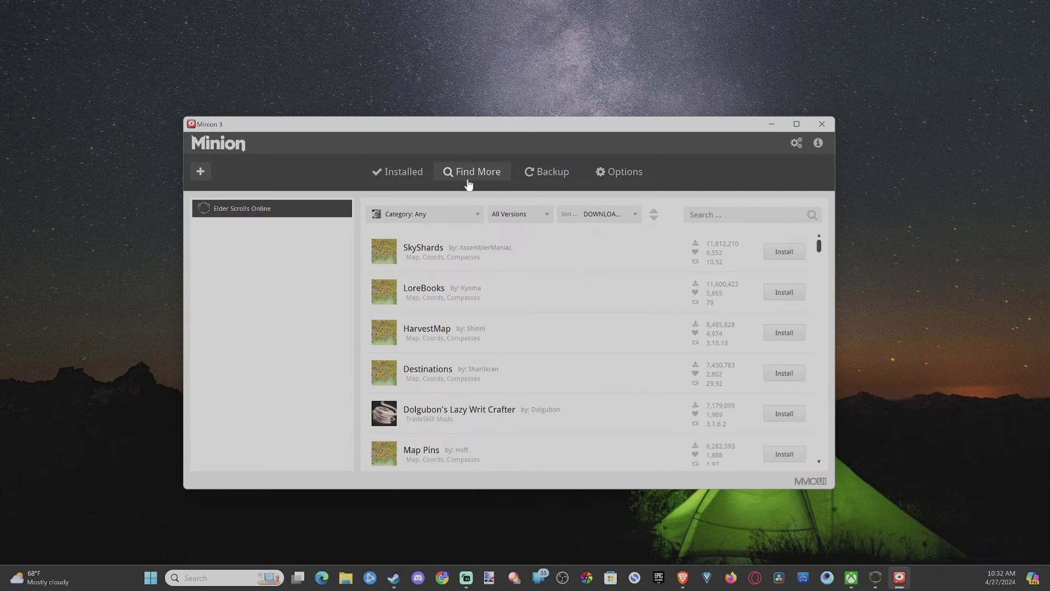
{"action": "scroll", "coordinate": [579, 322], "scroll_direction": "down", "scroll_amount": 3}
{"action": "scroll", "coordinate": [588, 321], "scroll_direction": "up", "scroll_amount": 3}
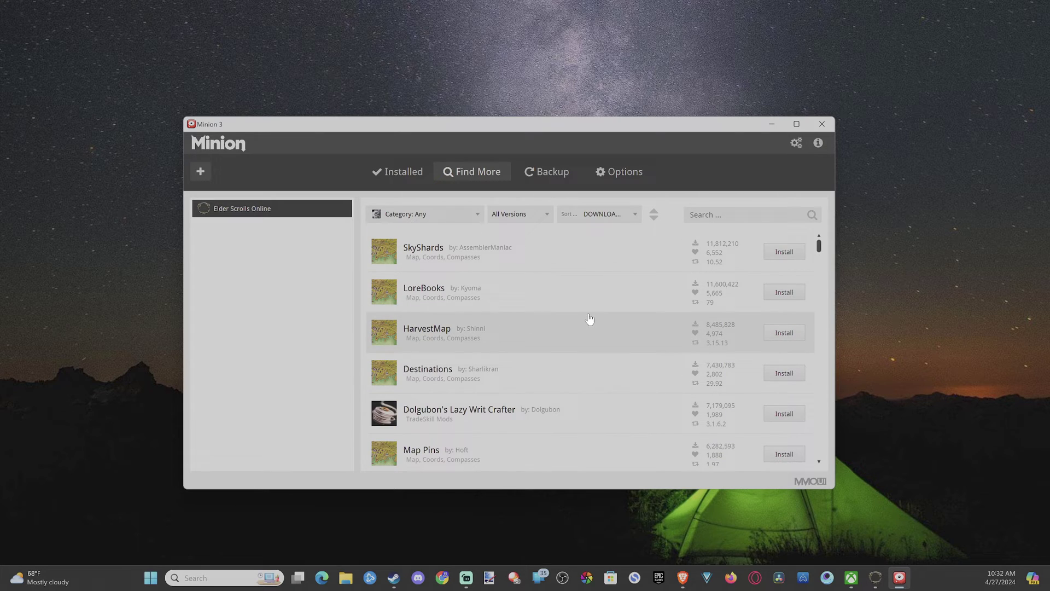
{"action": "left_click", "coordinate": [751, 222]}
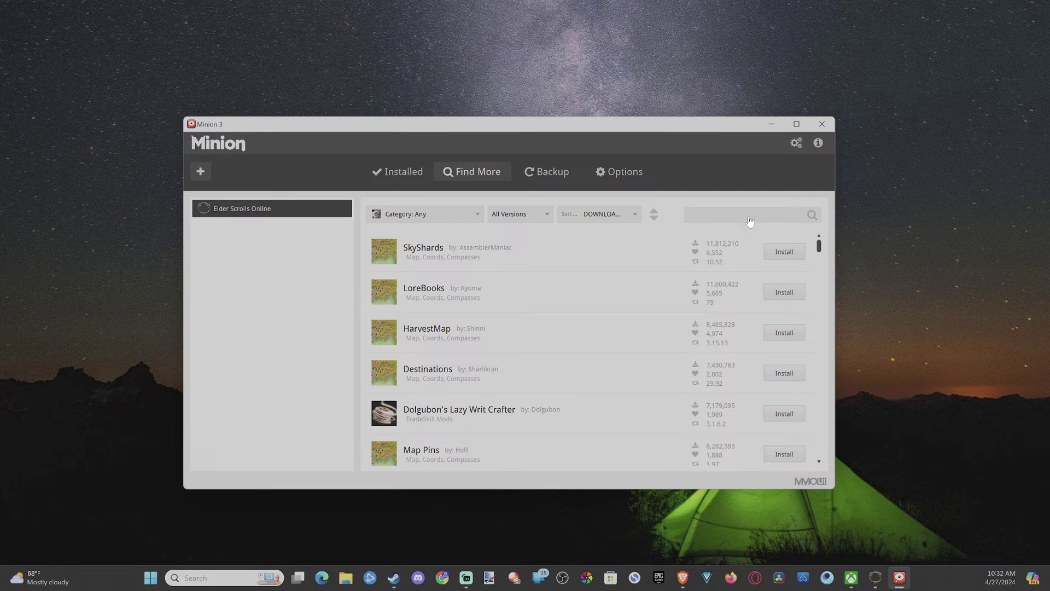
{"action": "left_click", "coordinate": [629, 218]}
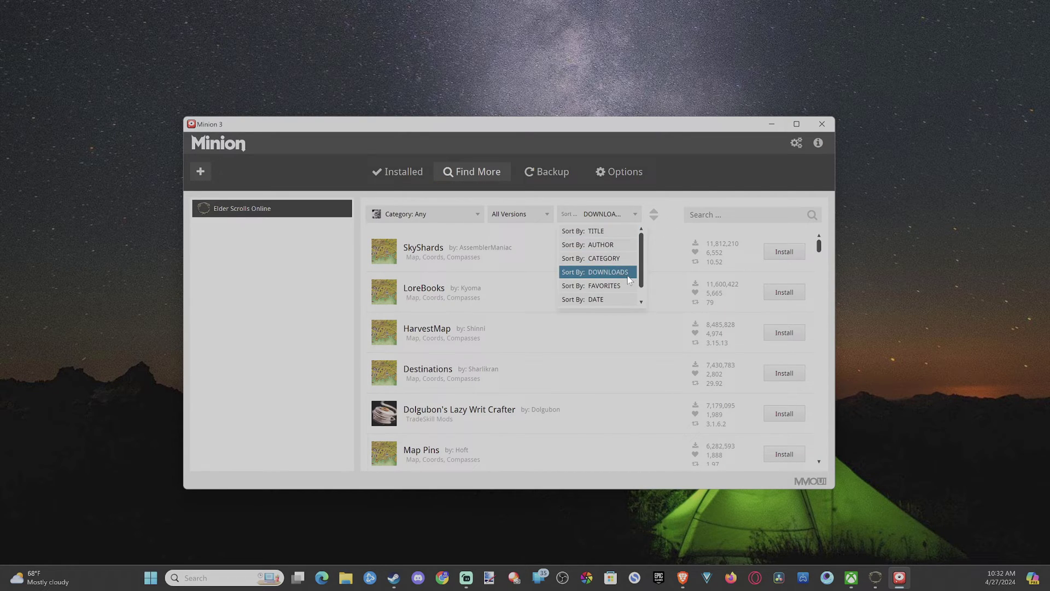
{"action": "left_click_drag", "start_coordinate": [643, 272], "coordinate": [642, 282]}
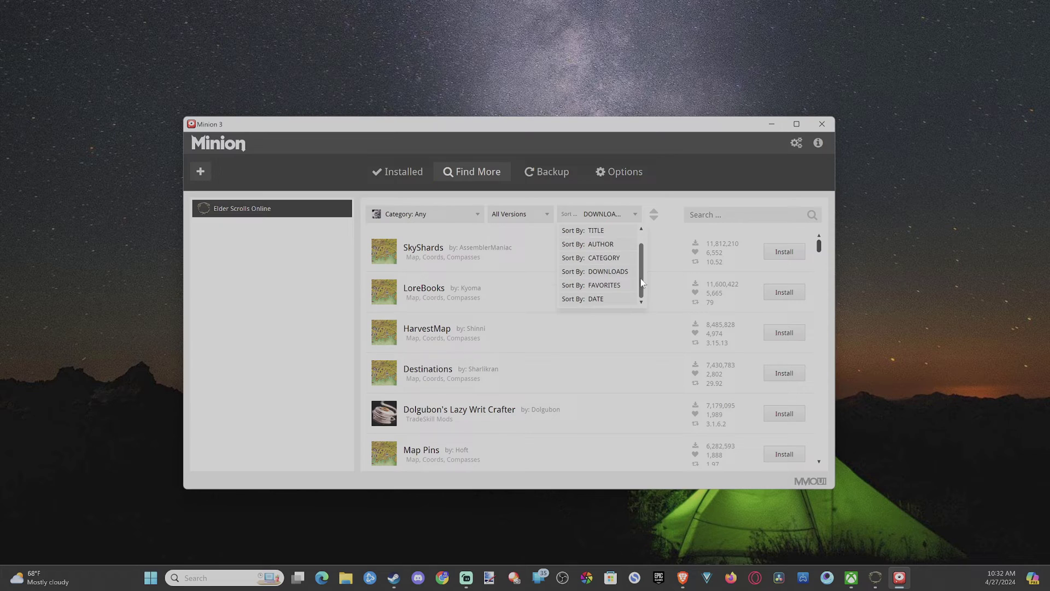
{"action": "left_click", "coordinate": [607, 272]}
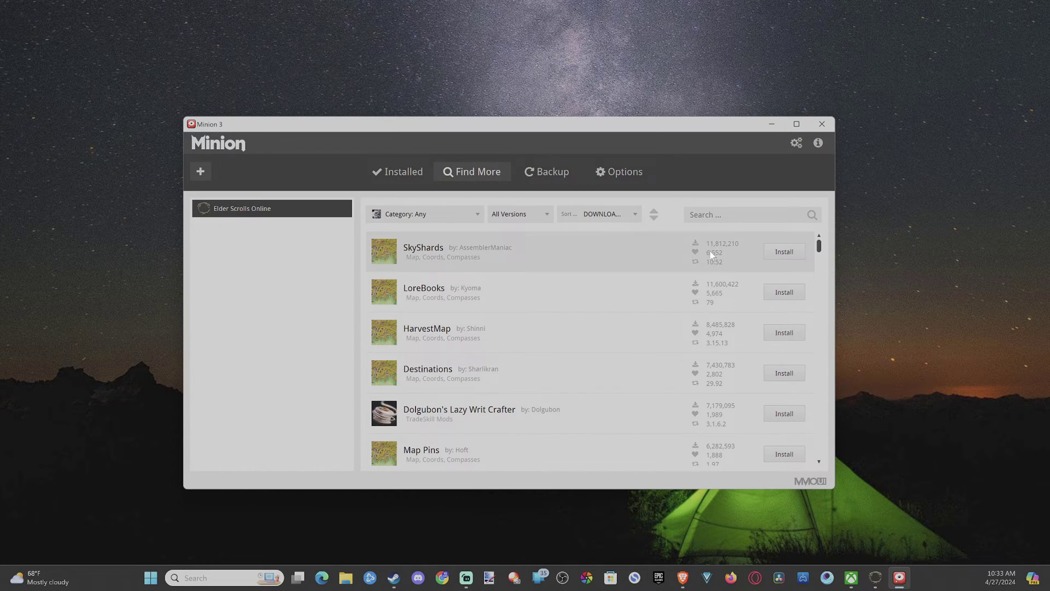
Browse the most downloaded add-ons, open the details of SkyShards and install it.
{"action": "scroll", "coordinate": [692, 374], "scroll_direction": "down", "scroll_amount": 1}
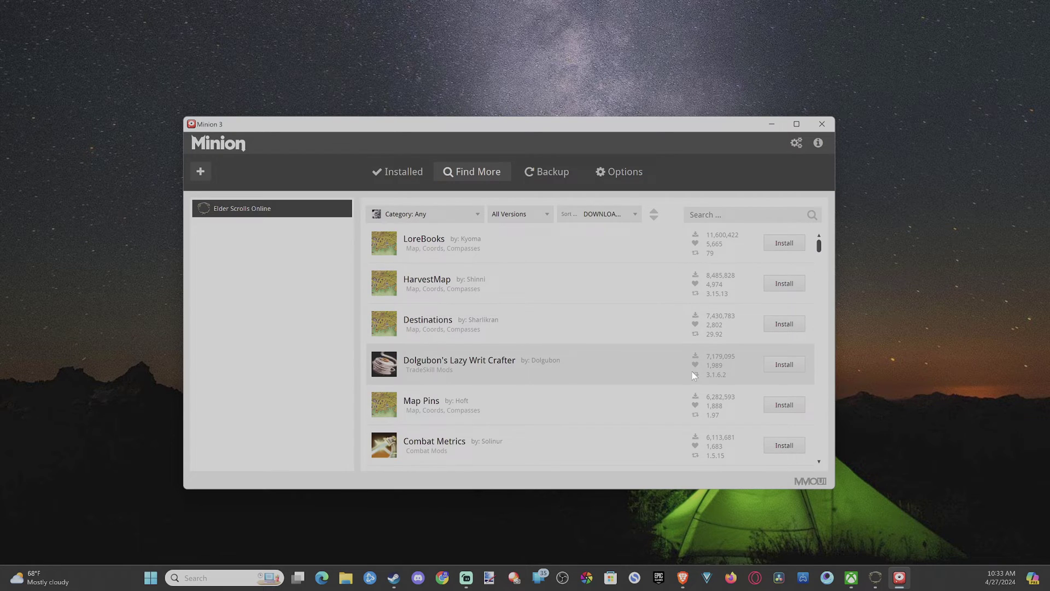
{"action": "scroll", "coordinate": [691, 372], "scroll_direction": "down", "scroll_amount": 3}
{"action": "scroll", "coordinate": [691, 371], "scroll_direction": "up", "scroll_amount": 4}
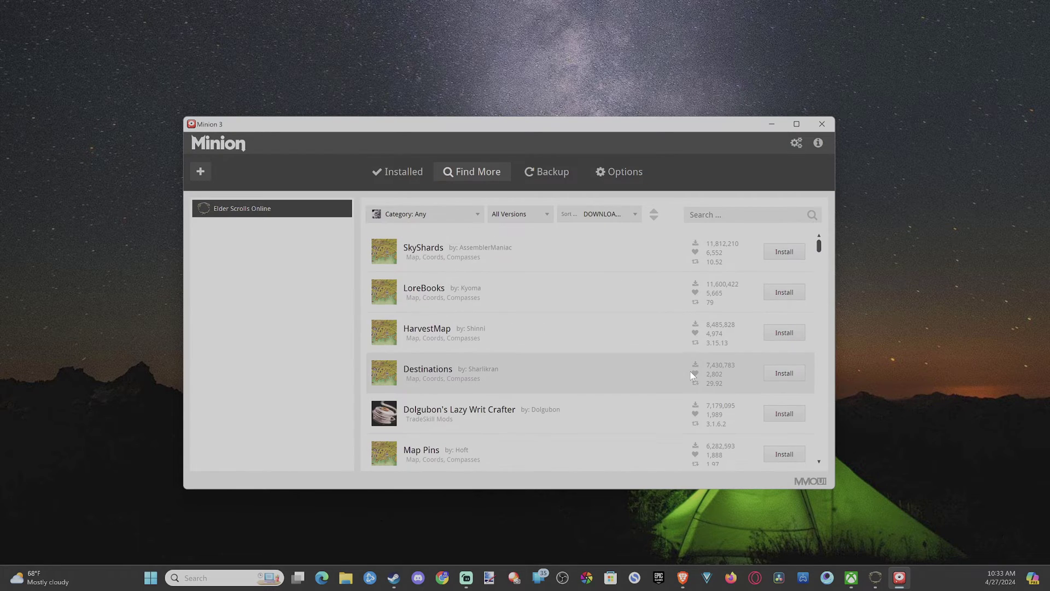
{"action": "left_click", "coordinate": [536, 255]}
{"action": "left_click", "coordinate": [669, 172]}
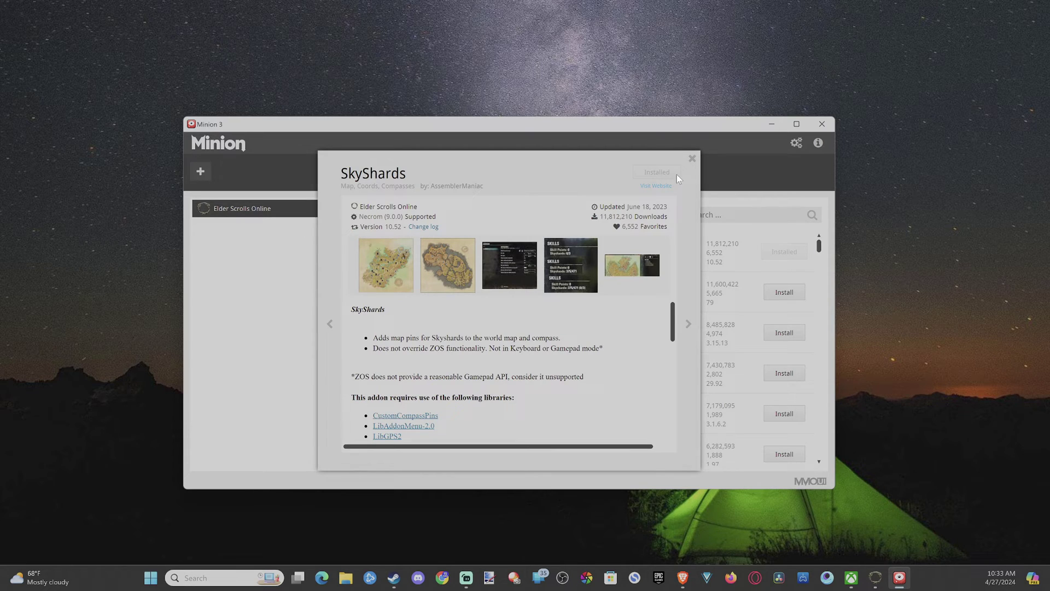
Close the SkyShards details and install the LoreBooks, HarvestMap and Destinations add-ons from the list.
{"action": "left_click", "coordinate": [692, 159]}
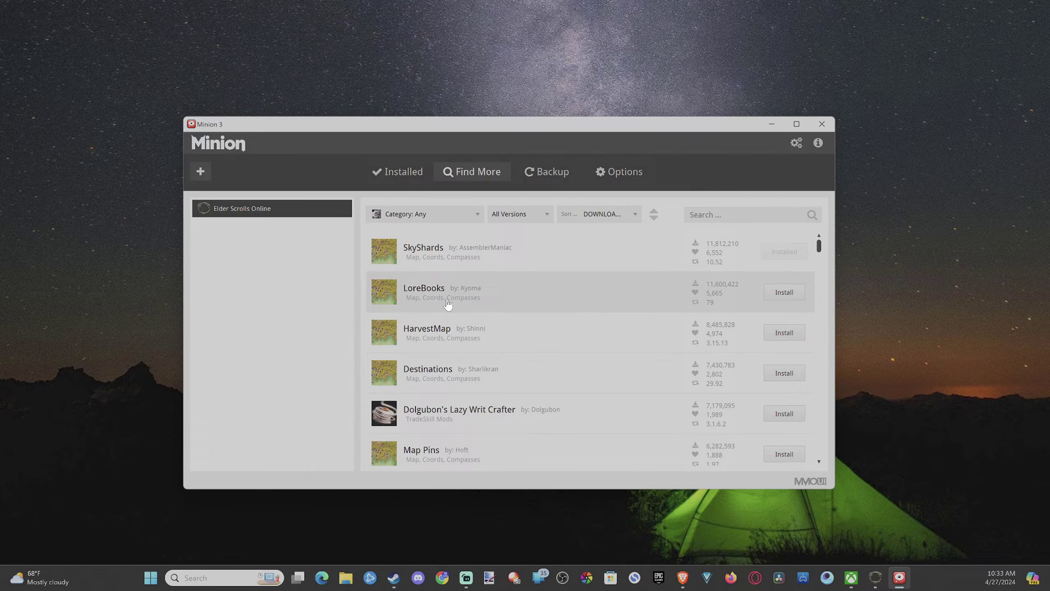
{"action": "left_click", "coordinate": [790, 299]}
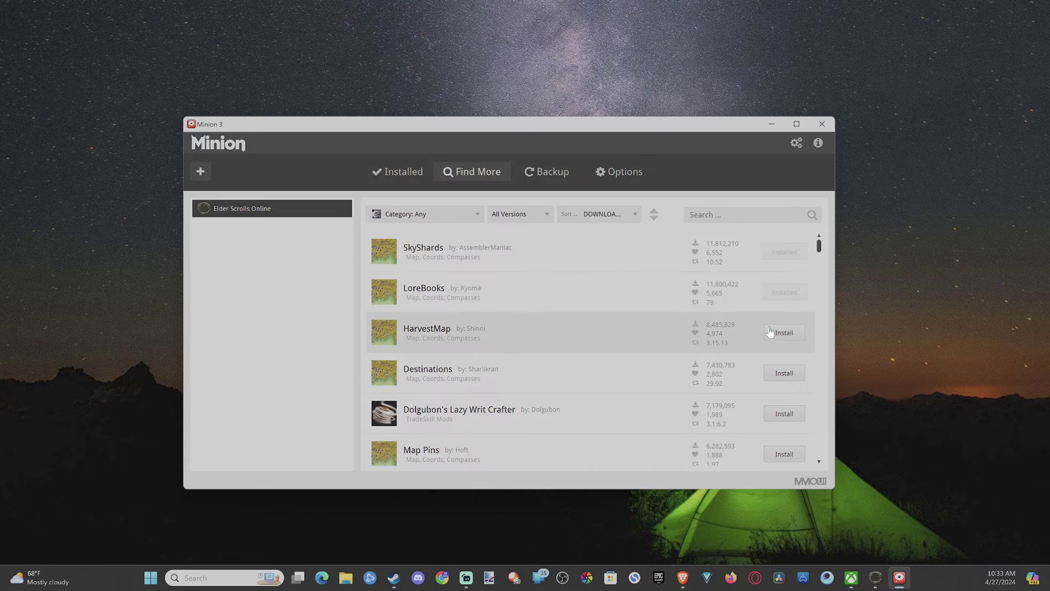
{"action": "left_click", "coordinate": [782, 334]}
{"action": "left_click", "coordinate": [785, 380]}
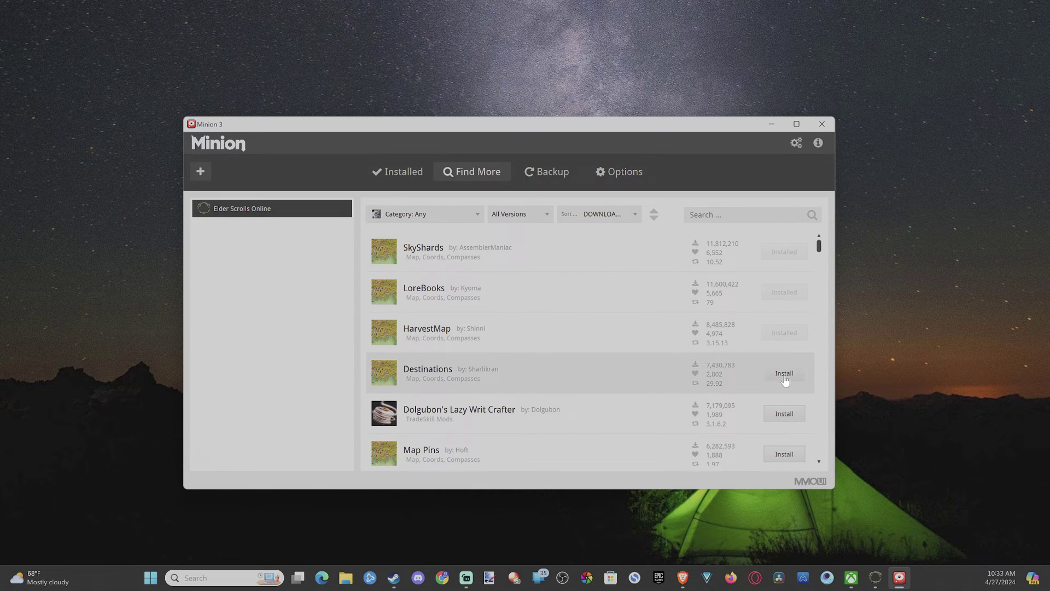
Install the Dolgubon's Lazy Writ Crafter, Map Pins, Combat Metrics and Lost Treasure add-ons.
{"action": "scroll", "coordinate": [593, 298], "scroll_direction": "down", "scroll_amount": 1}
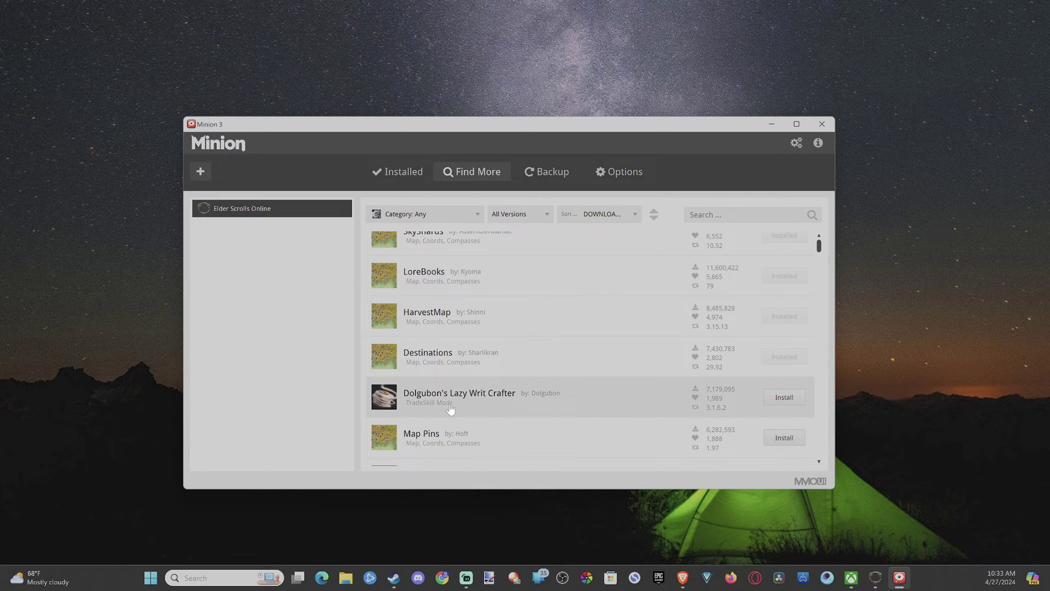
{"action": "scroll", "coordinate": [465, 405], "scroll_direction": "down", "scroll_amount": 1}
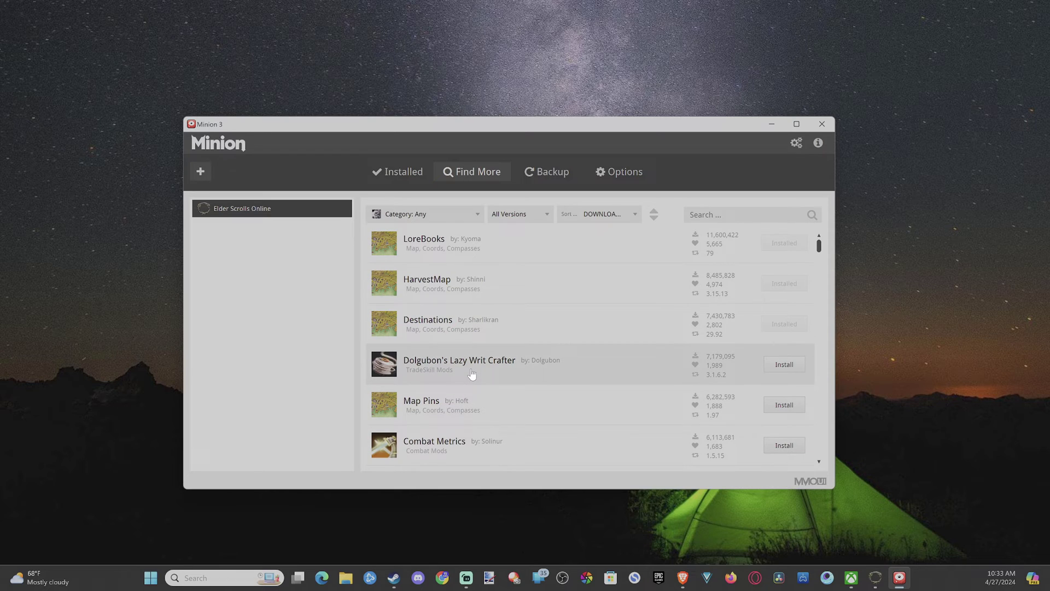
{"action": "left_click", "coordinate": [776, 365]}
{"action": "scroll", "coordinate": [574, 334], "scroll_direction": "down", "scroll_amount": 2}
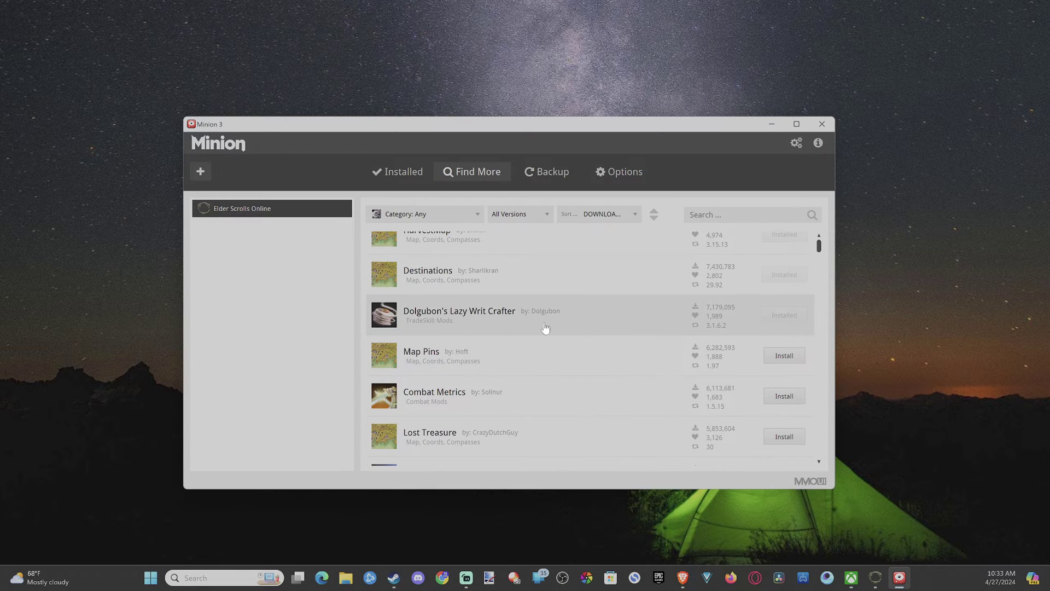
{"action": "left_click", "coordinate": [783, 355]}
{"action": "scroll", "coordinate": [568, 333], "scroll_direction": "down", "scroll_amount": 2}
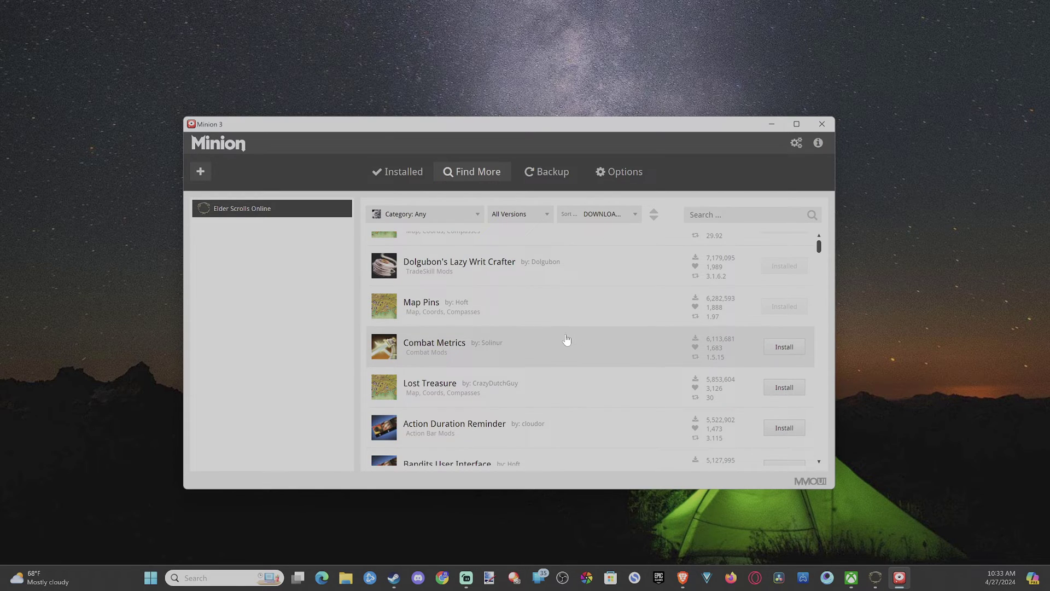
{"action": "left_click", "coordinate": [776, 350]}
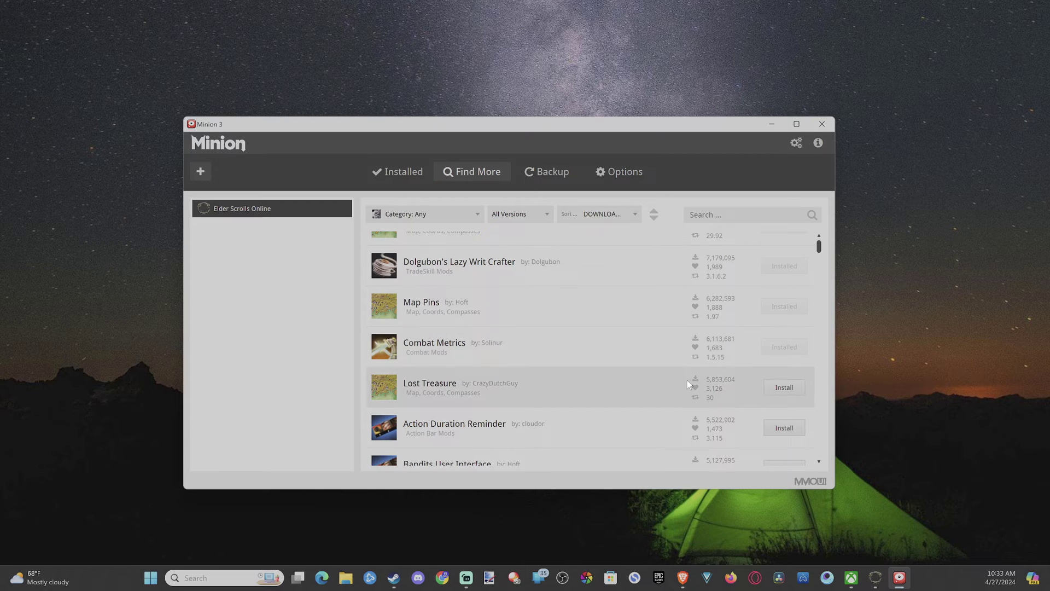
{"action": "left_click", "coordinate": [782, 388]}
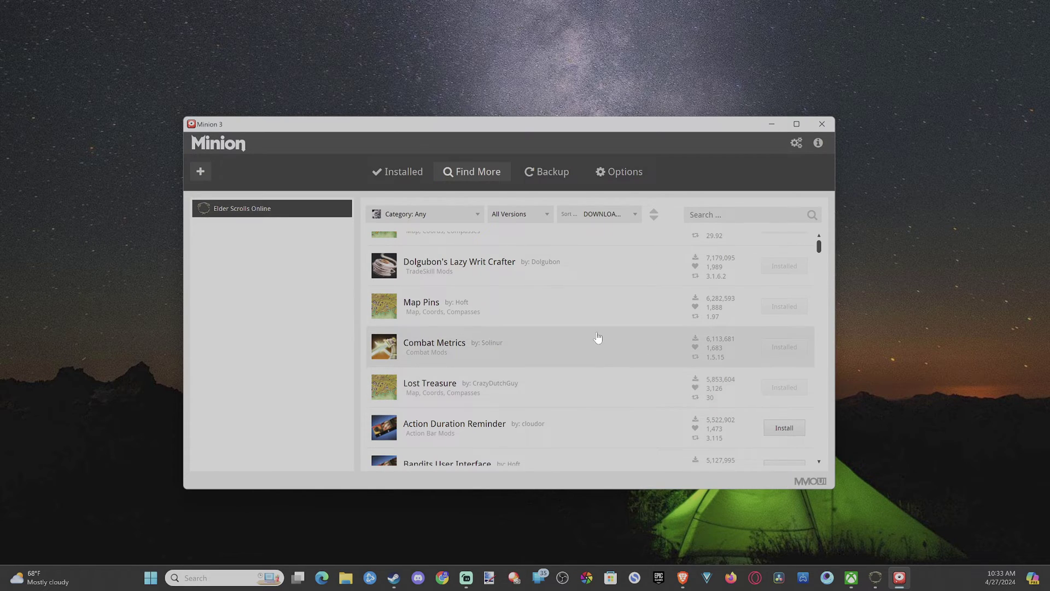
Find AwesomeGuildStore further down the most-downloaded add-ons, install it, and return to the beginning of the list.
{"action": "scroll", "coordinate": [598, 339], "scroll_direction": "down", "scroll_amount": 2}
{"action": "scroll", "coordinate": [598, 338], "scroll_direction": "down", "scroll_amount": 1}
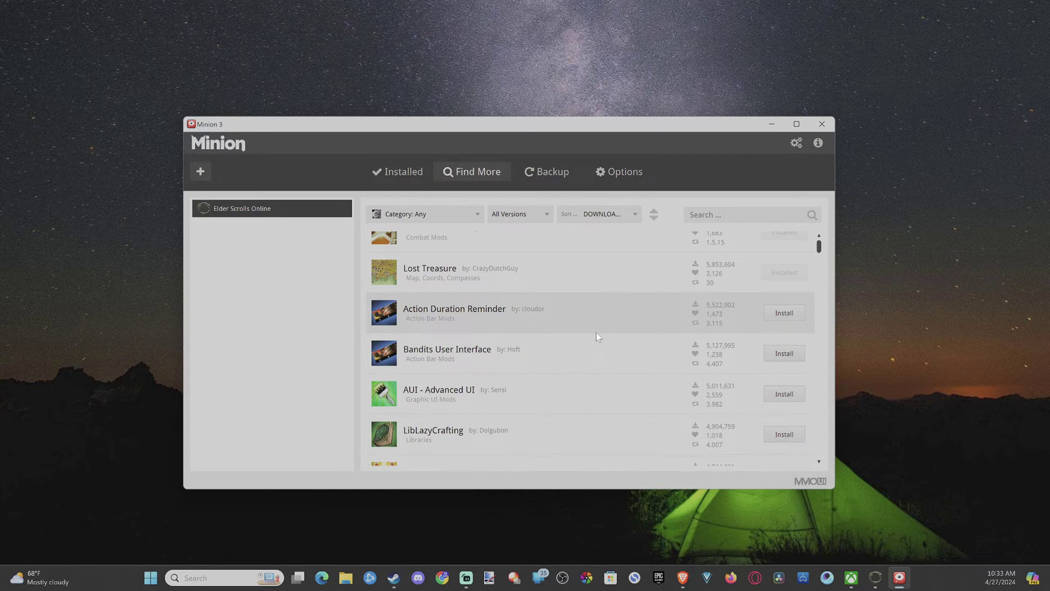
{"action": "scroll", "coordinate": [597, 338], "scroll_direction": "down", "scroll_amount": 1}
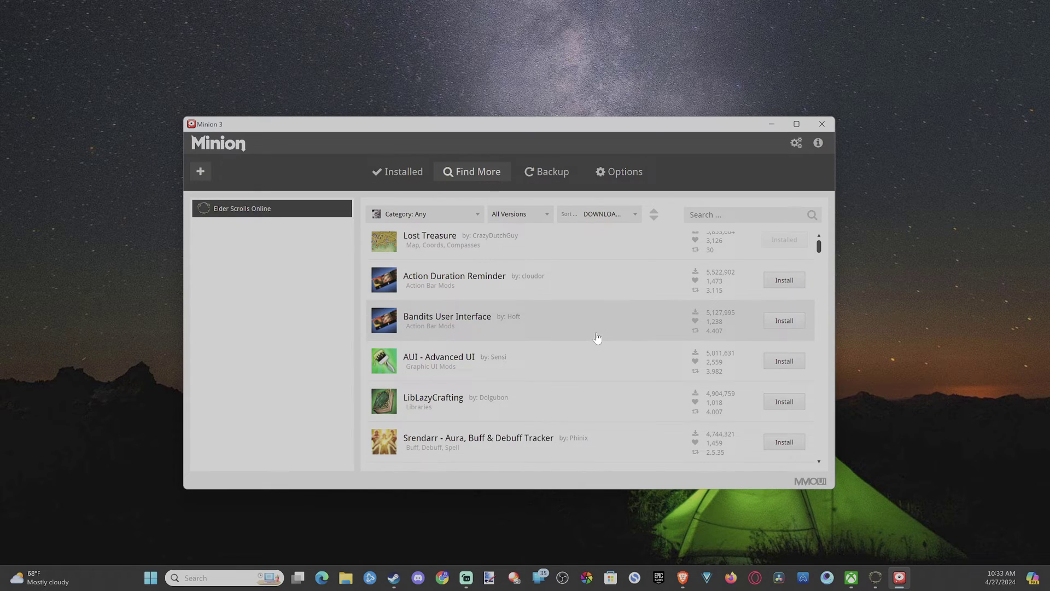
{"action": "scroll", "coordinate": [597, 338], "scroll_direction": "down", "scroll_amount": 1}
{"action": "scroll", "coordinate": [597, 338], "scroll_direction": "down", "scroll_amount": 2}
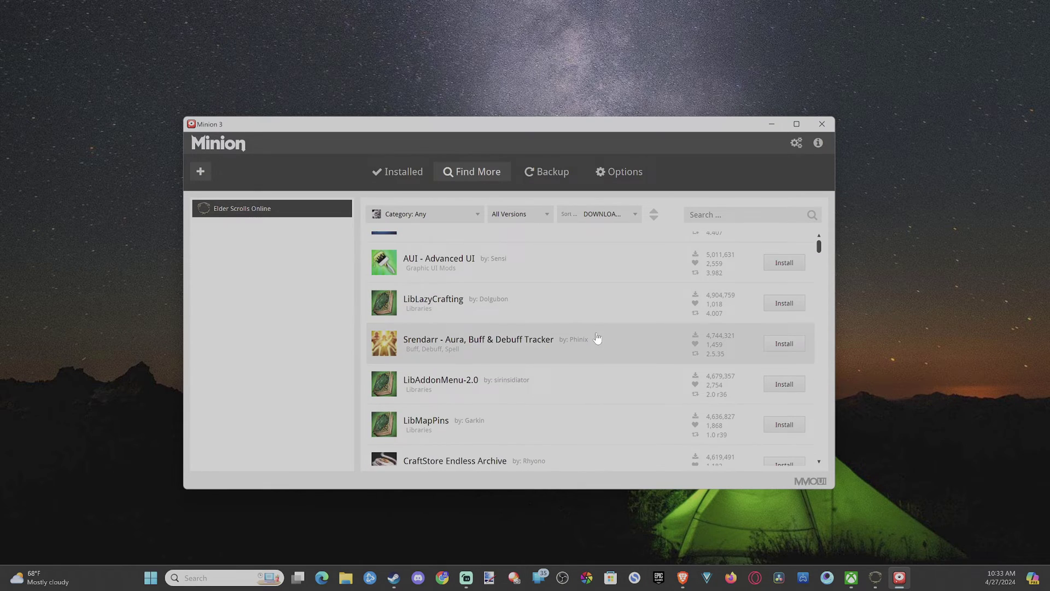
{"action": "scroll", "coordinate": [597, 338], "scroll_direction": "down", "scroll_amount": 3}
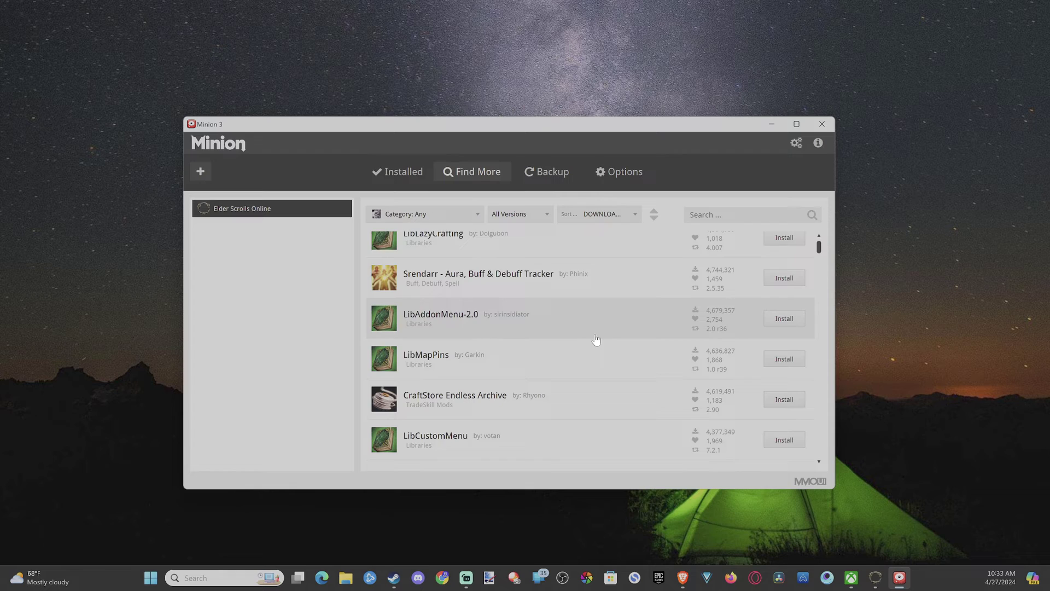
{"action": "scroll", "coordinate": [596, 340], "scroll_direction": "down", "scroll_amount": 1}
{"action": "scroll", "coordinate": [596, 341], "scroll_direction": "down", "scroll_amount": 2}
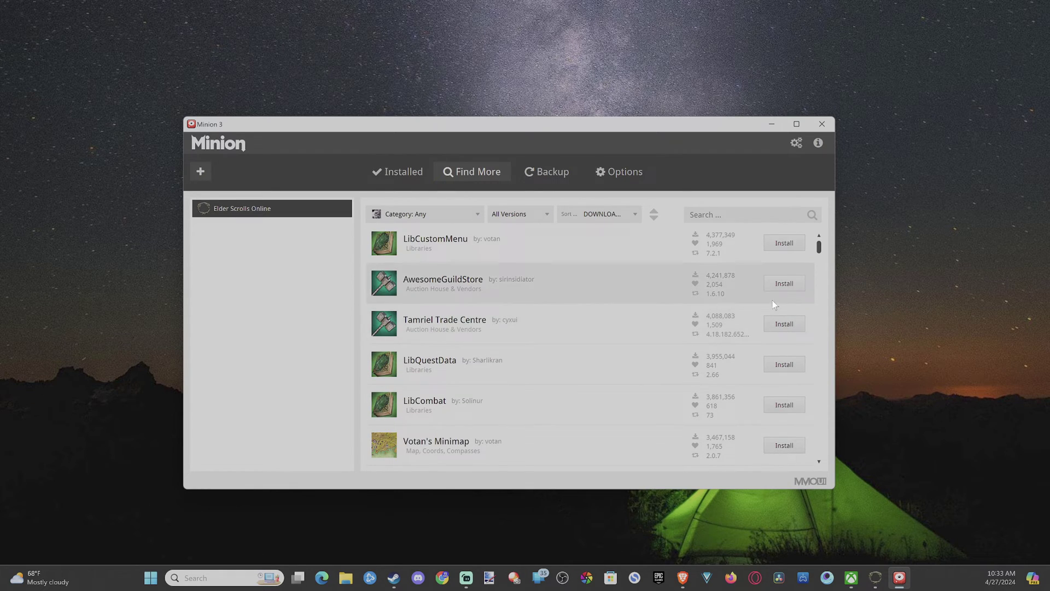
{"action": "left_click", "coordinate": [785, 286]}
{"action": "scroll", "coordinate": [678, 360], "scroll_direction": "up", "scroll_amount": 3}
{"action": "scroll", "coordinate": [678, 360], "scroll_direction": "up", "scroll_amount": 12}
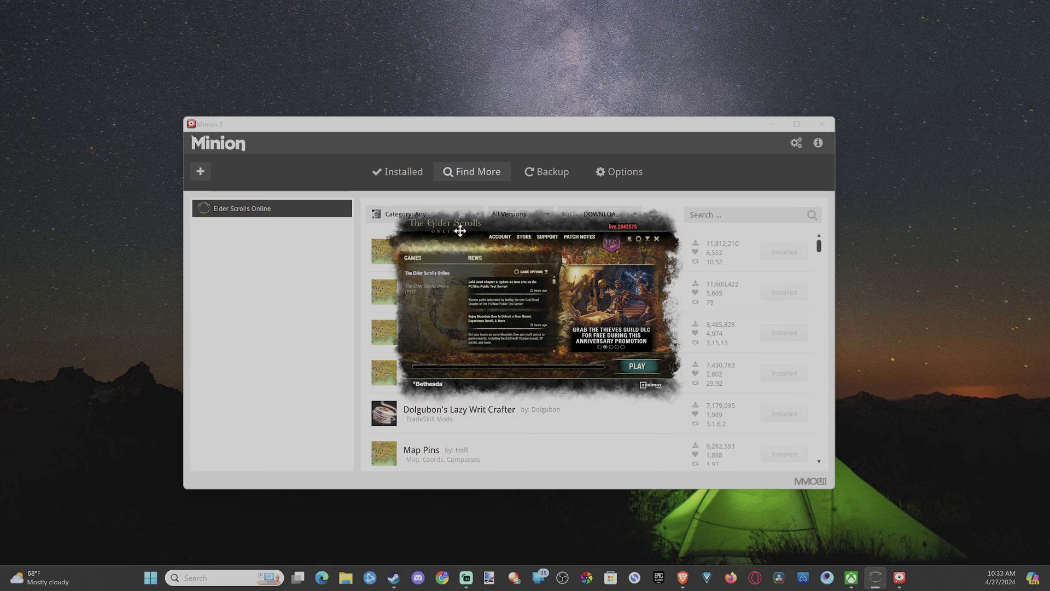
Start Elder Scrolls Online from its launcher and log in by entering the account password.
{"action": "left_click", "coordinate": [648, 370]}
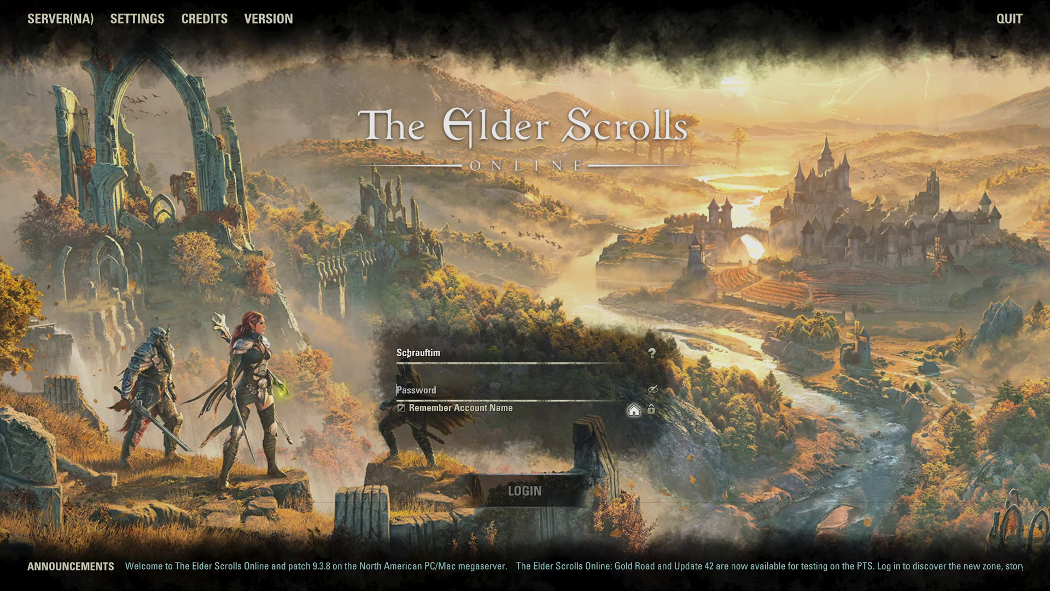
{"action": "type", "text": "*"}
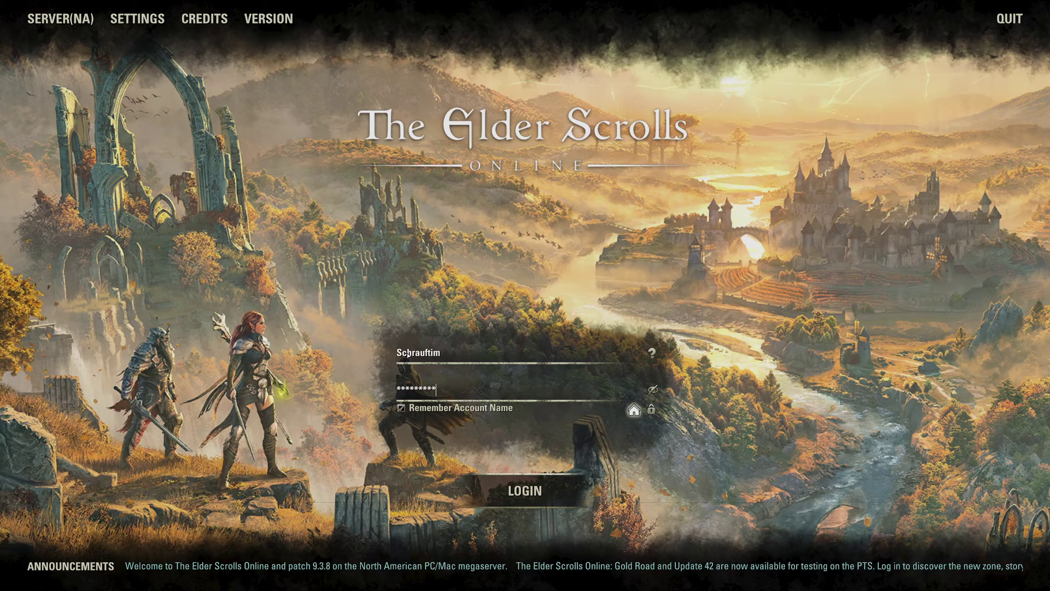
{"action": "key", "text": "Return"}
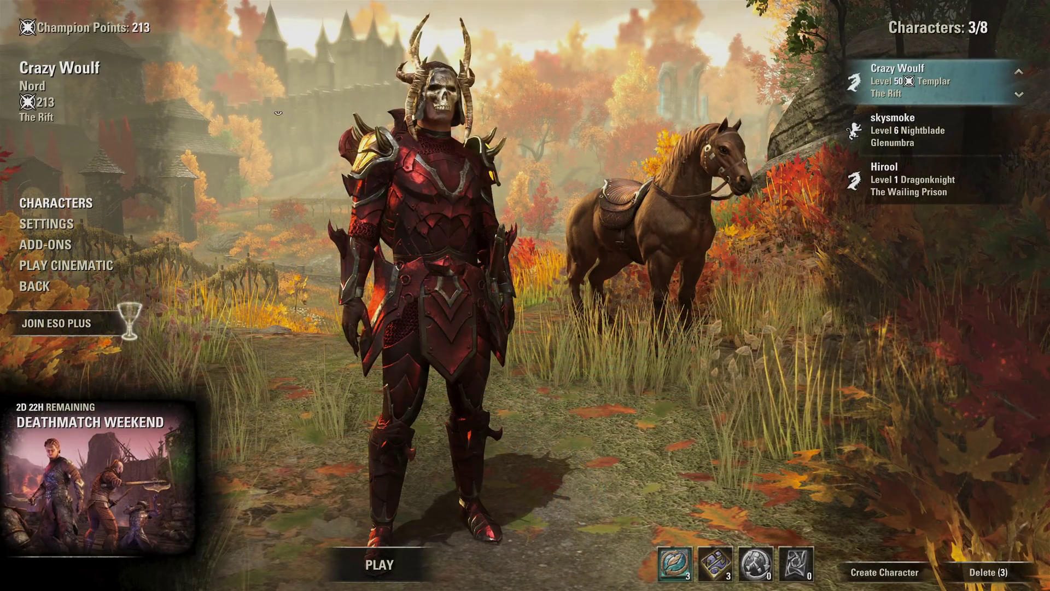
Open the game's add-ons list to check the installed add-ons, toggling Add-Ons off and back ON.
{"action": "left_click", "coordinate": [39, 247]}
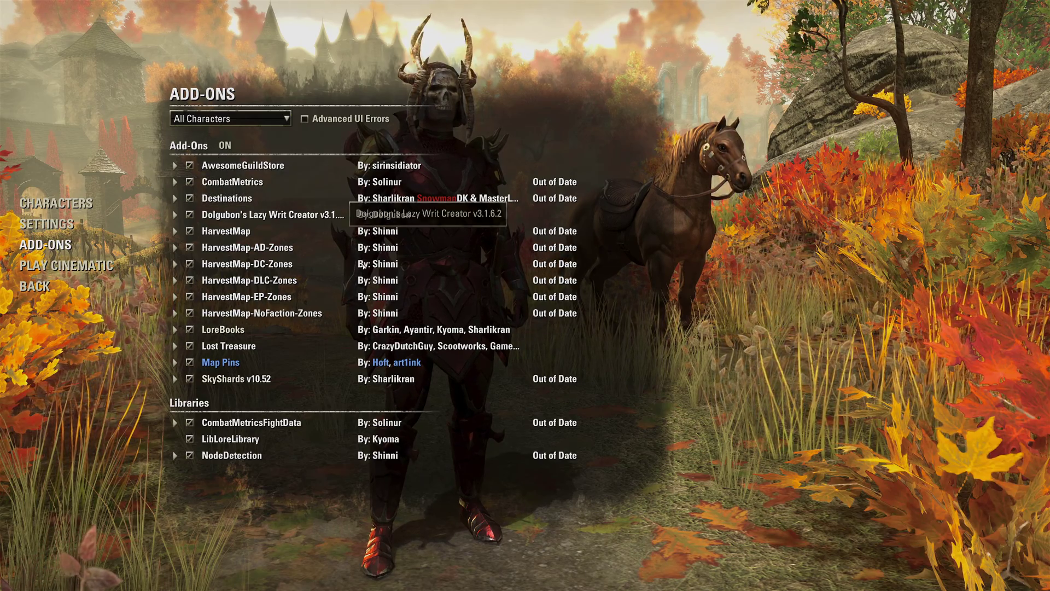
{"action": "left_click", "coordinate": [227, 147]}
{"action": "left_click", "coordinate": [227, 146]}
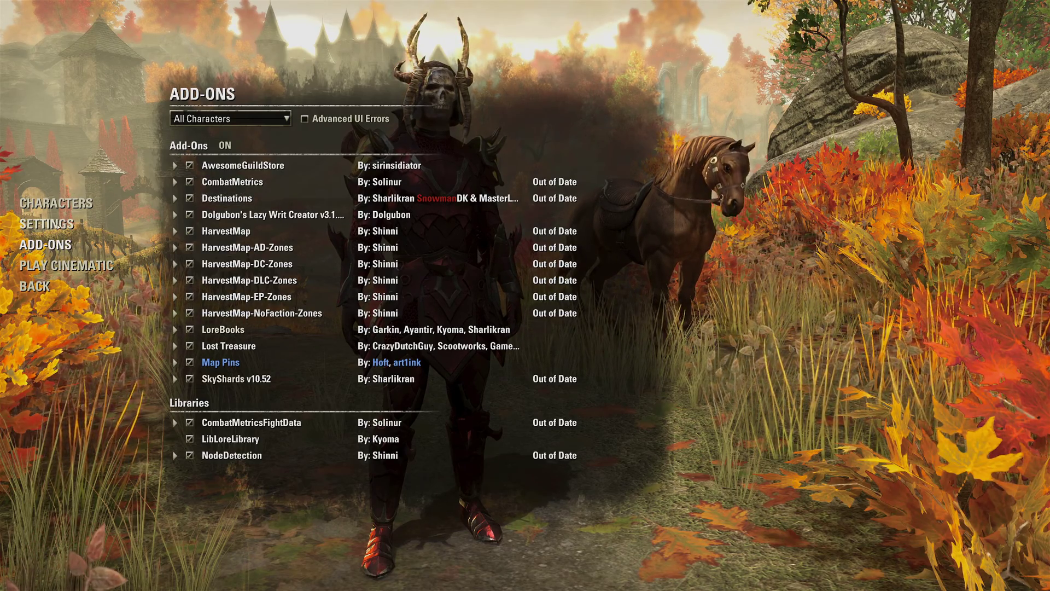
Return to the character selection and enter the game world with the level 50 Templar.
{"action": "left_click", "coordinate": [56, 203]}
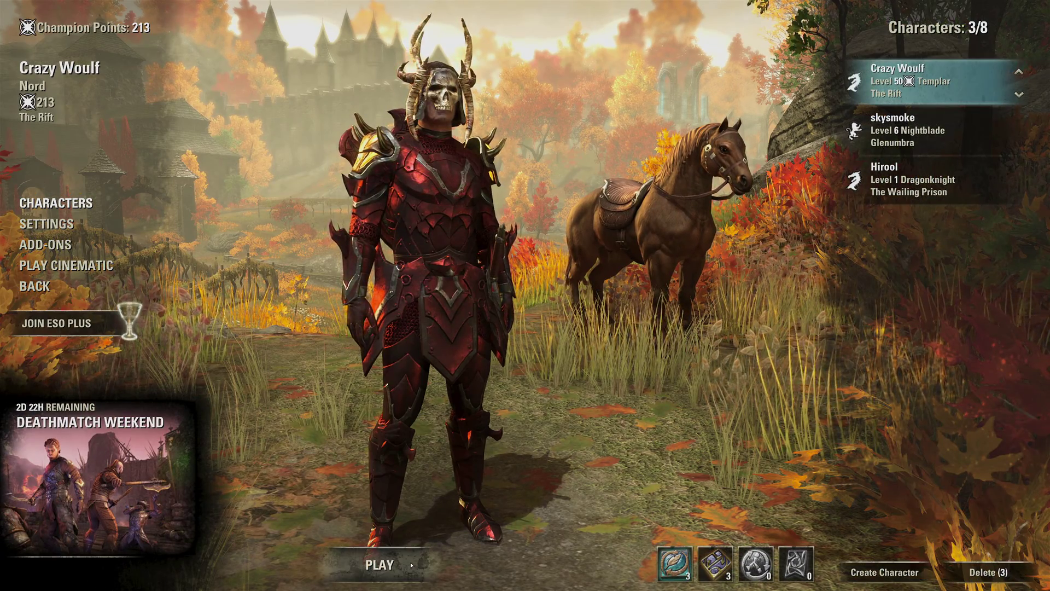
{"action": "key", "text": "Return"}
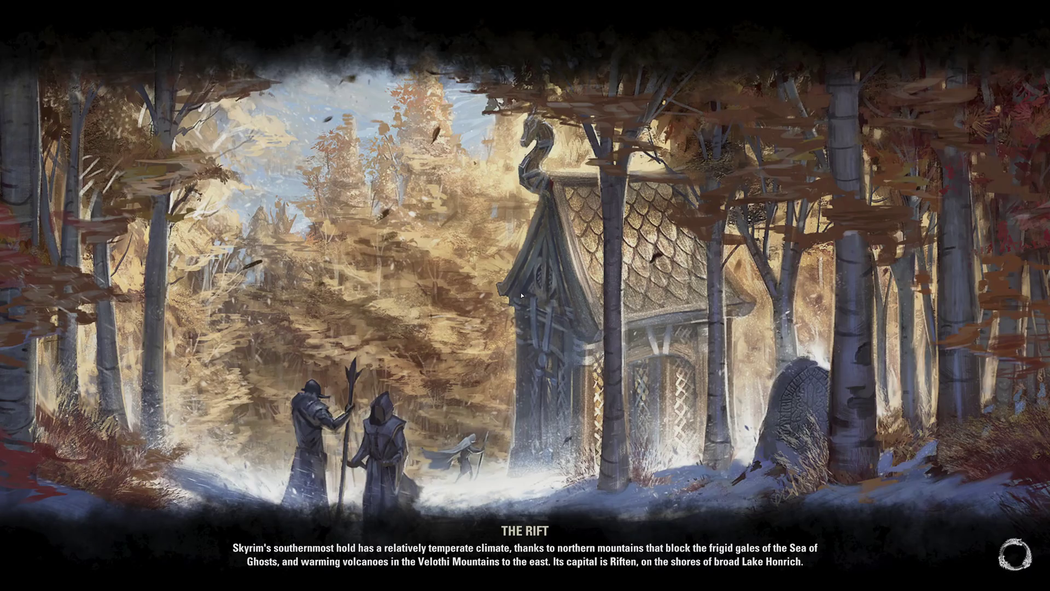
{"action": "key", "text": "Escape"}
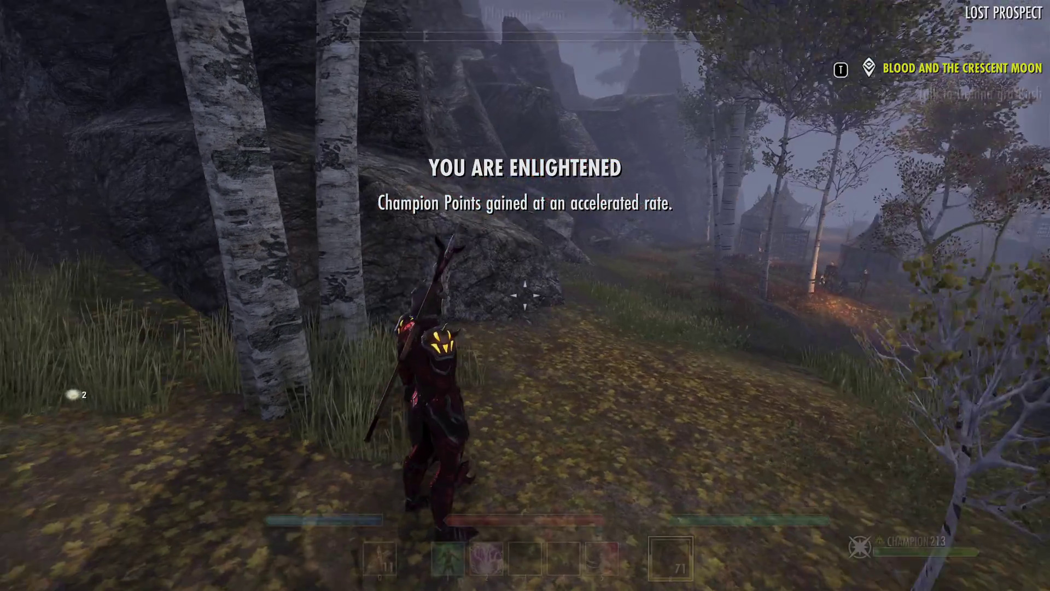
Examine the add-on pins on The Rift map, look at the Tamriel overview, and return to the game world.
{"action": "key", "text": "m"}
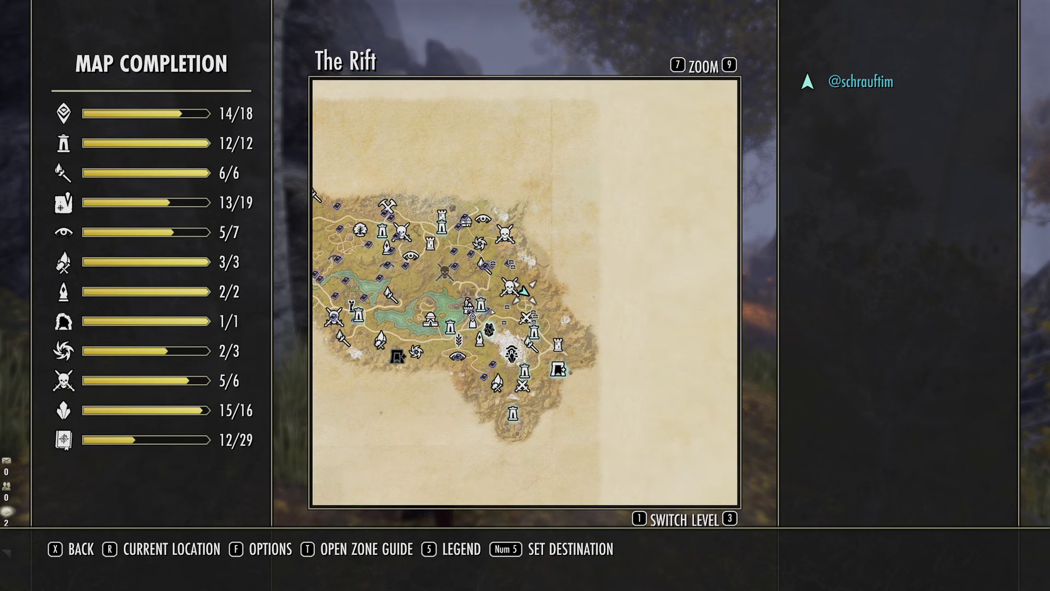
{"action": "scroll", "coordinate": [451, 277], "scroll_direction": "up", "scroll_amount": 3}
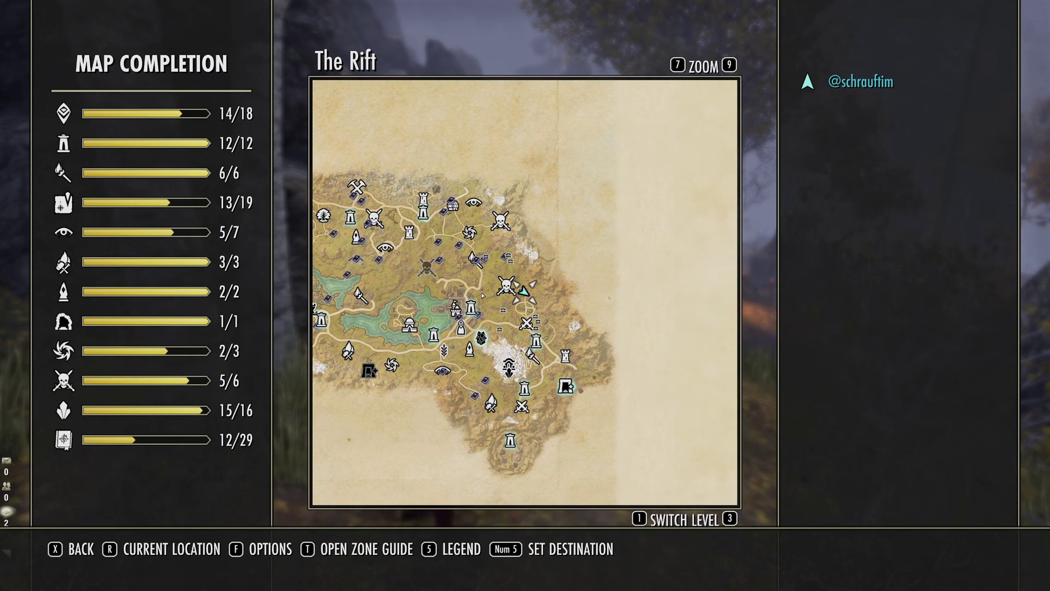
{"action": "scroll", "coordinate": [492, 328], "scroll_direction": "up", "scroll_amount": 1}
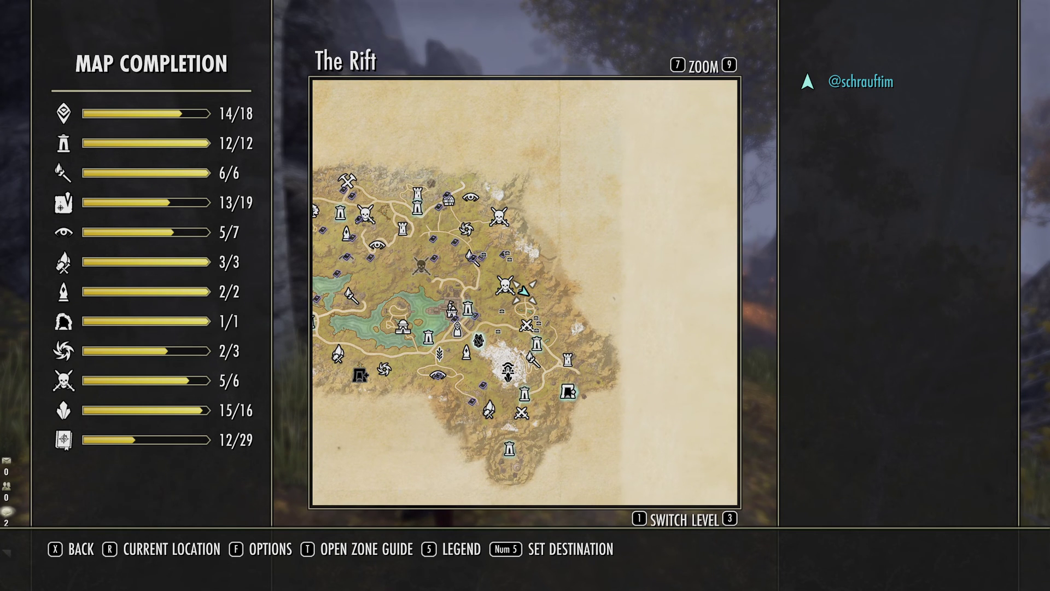
{"action": "scroll", "coordinate": [502, 292], "scroll_direction": "down", "scroll_amount": 2}
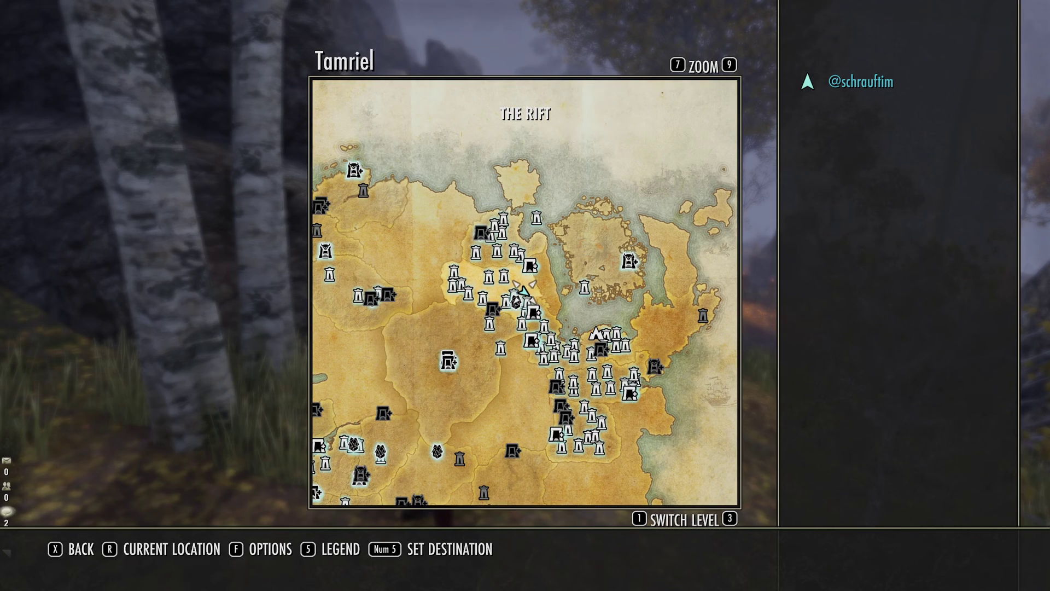
{"action": "left_click", "coordinate": [491, 294]}
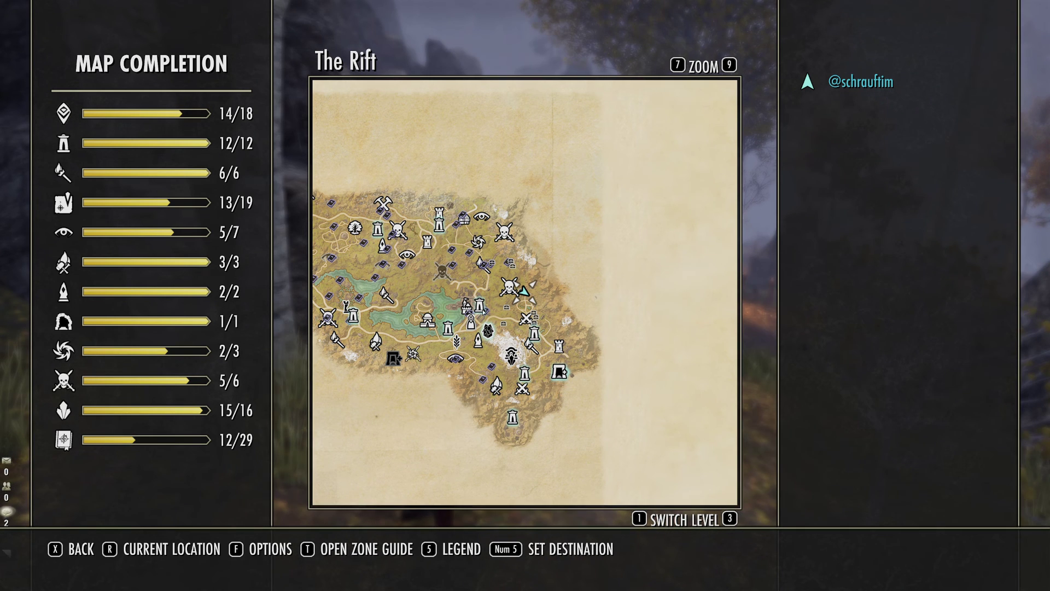
{"action": "scroll", "coordinate": [517, 378], "scroll_direction": "up", "scroll_amount": 2}
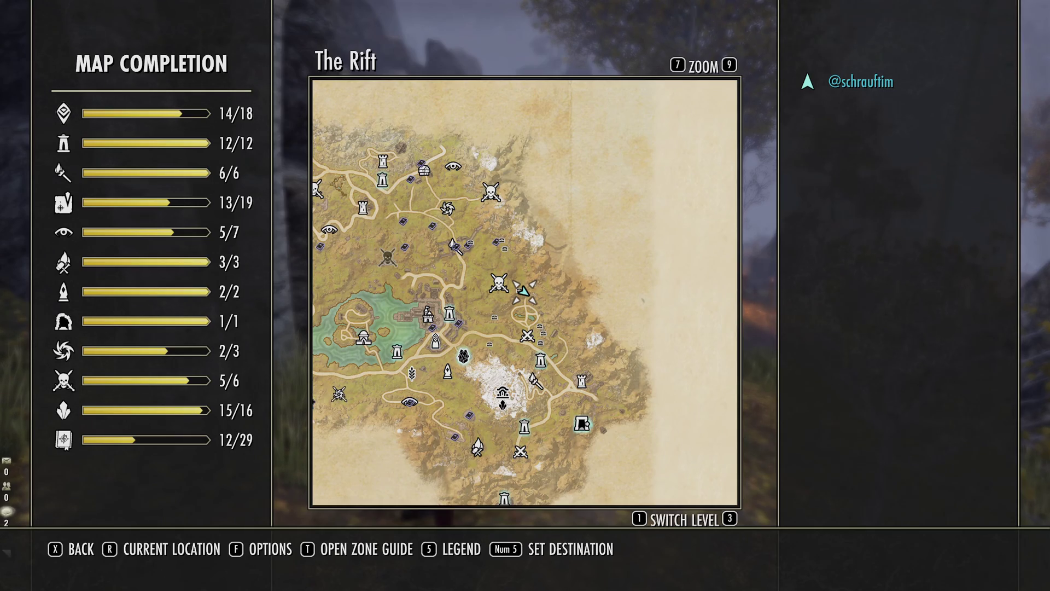
{"action": "scroll", "coordinate": [501, 314], "scroll_direction": "down", "scroll_amount": 2}
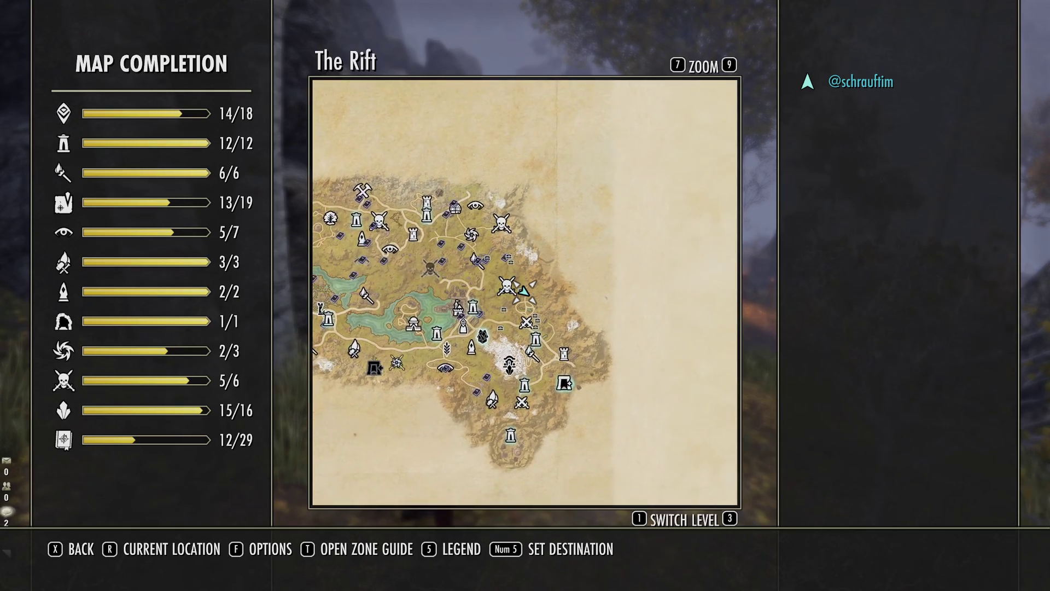
{"action": "key", "text": "x"}
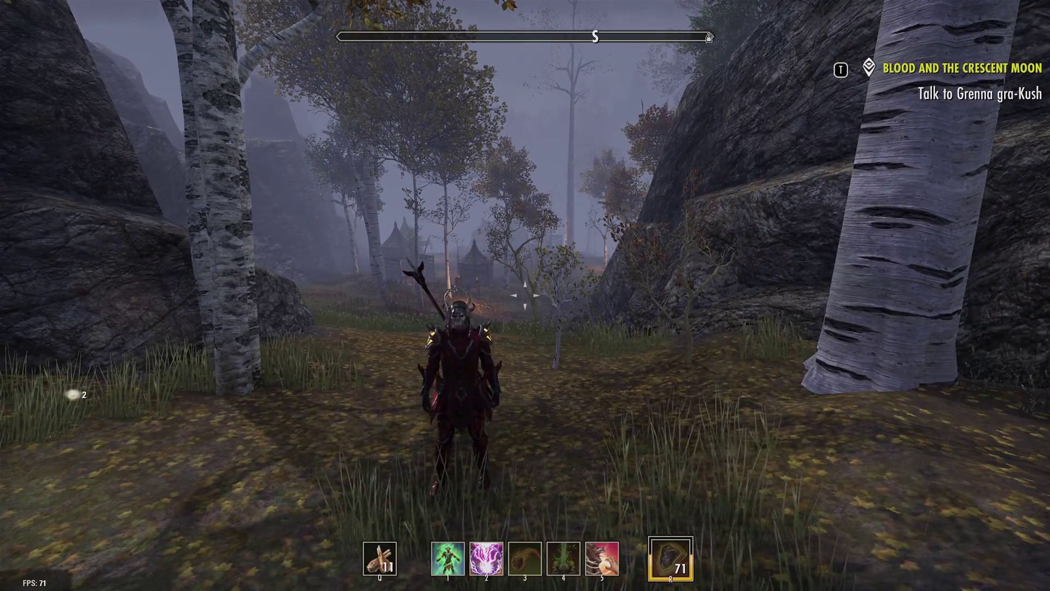
{"action": "key", "text": "w"}
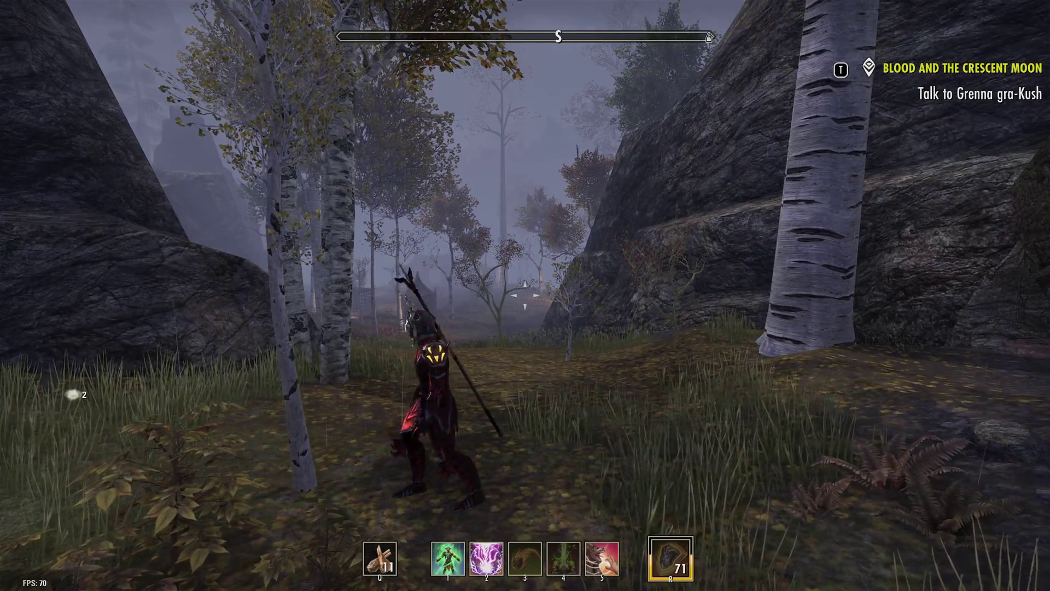